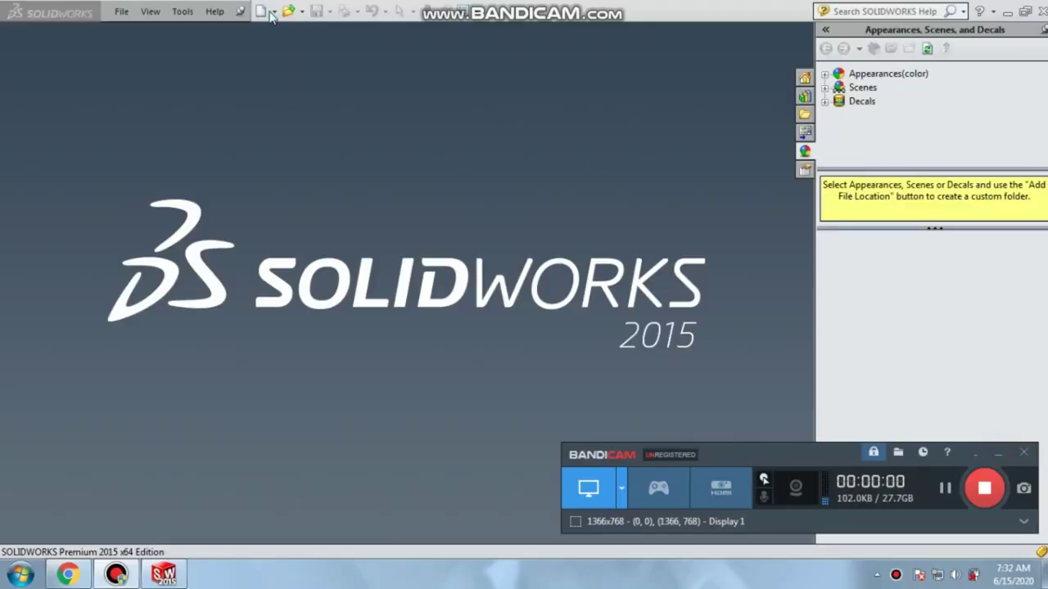
Step: Create a new part from the Part template and select the Front Plane
click(272, 16)
click(286, 26)
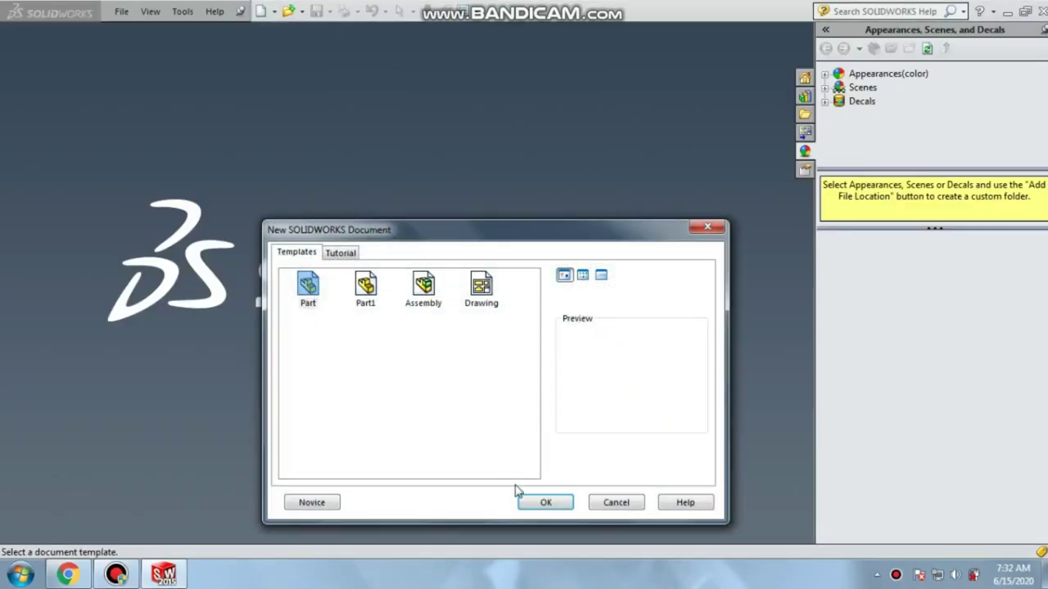
click(521, 501)
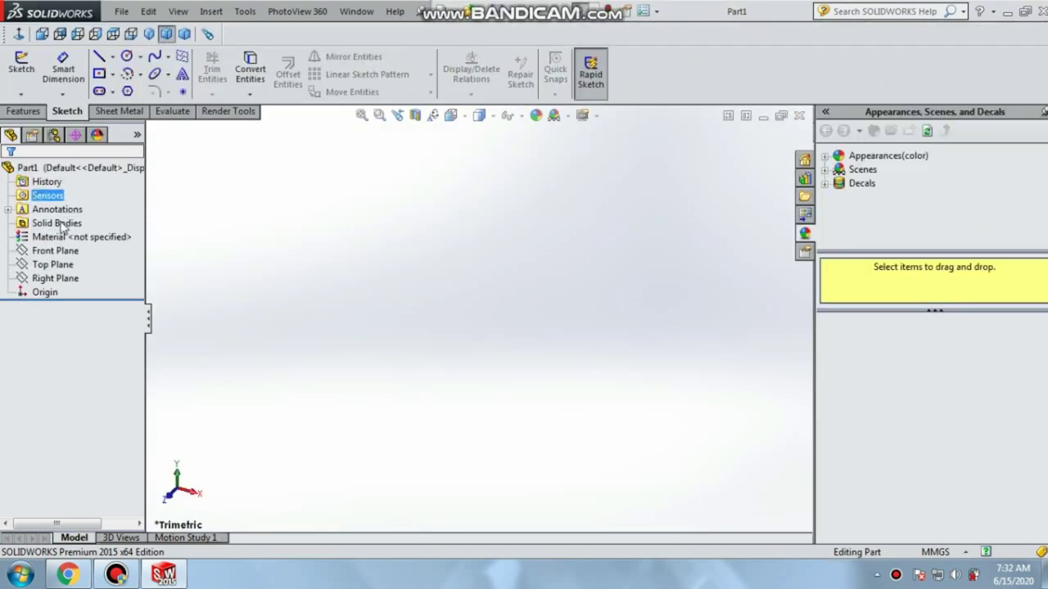
click(55, 250)
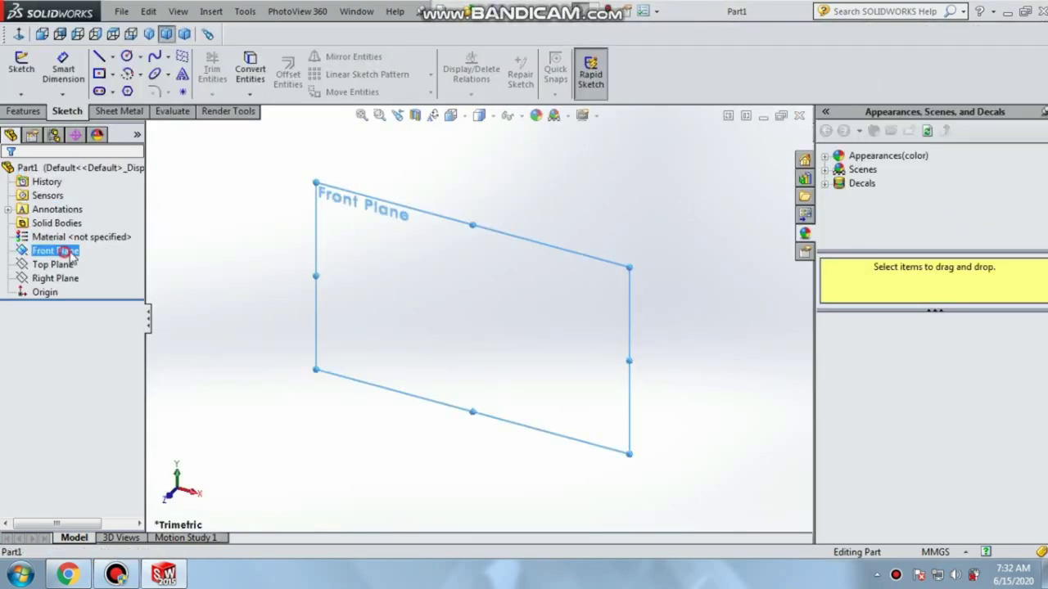
Step: Sketch the omega profile on the Front Plane: left tab, upright, arc, right upright and right tab
click(85, 225)
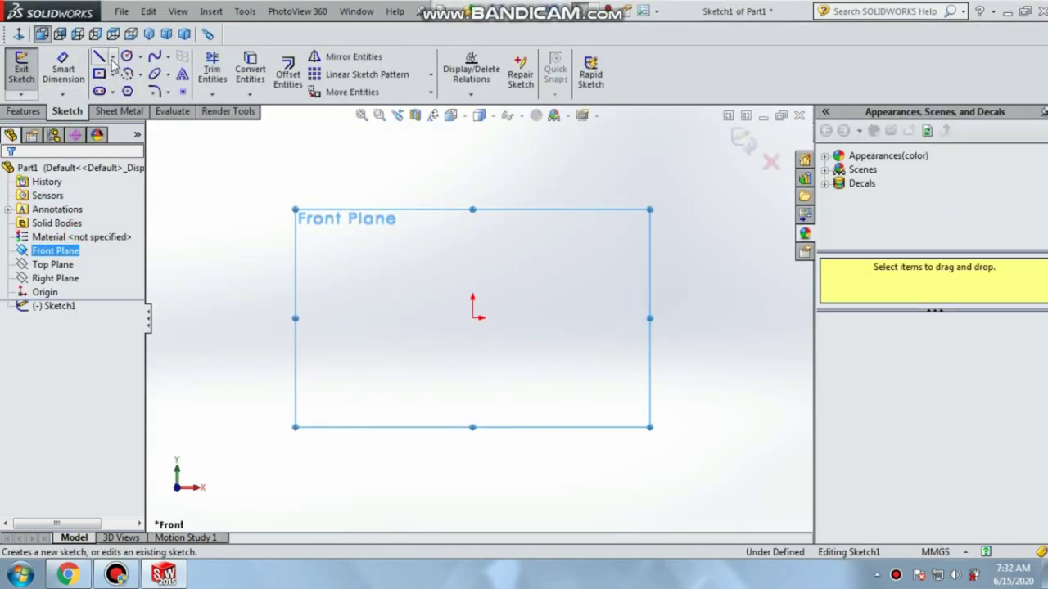
click(112, 58)
click(125, 73)
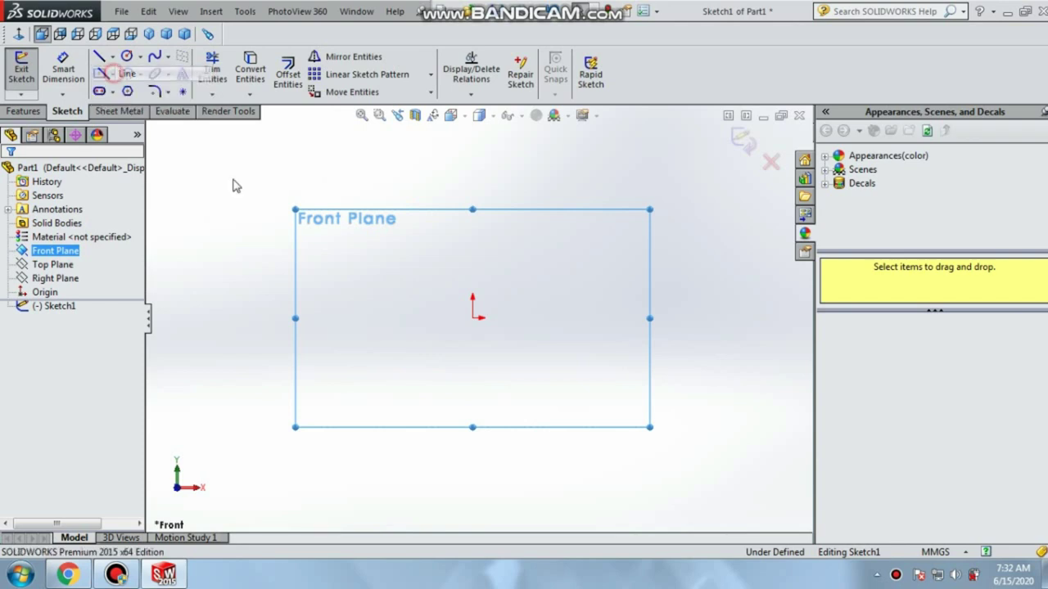
click(332, 319)
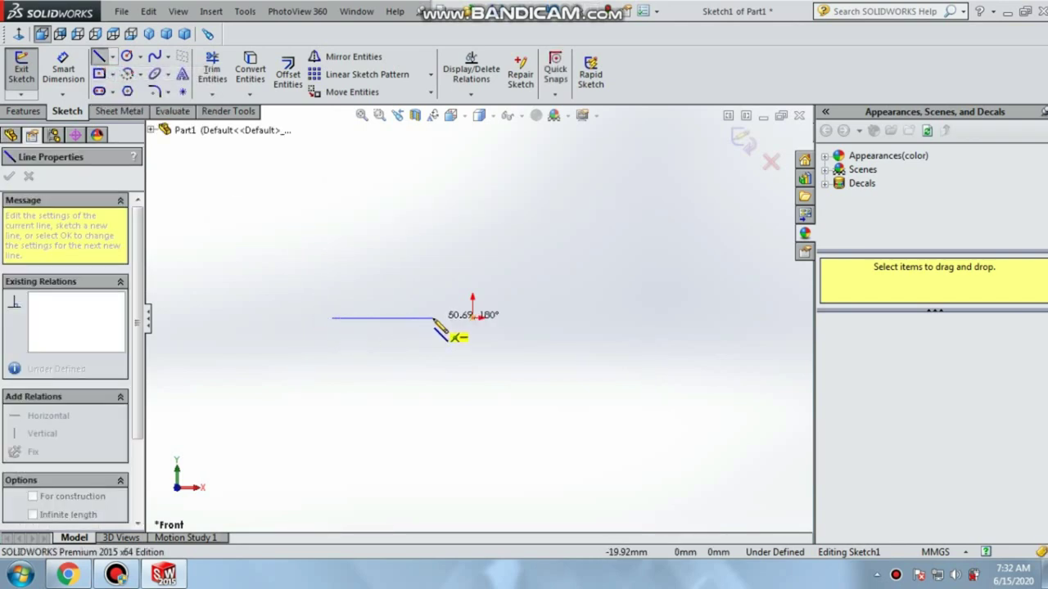
click(427, 319)
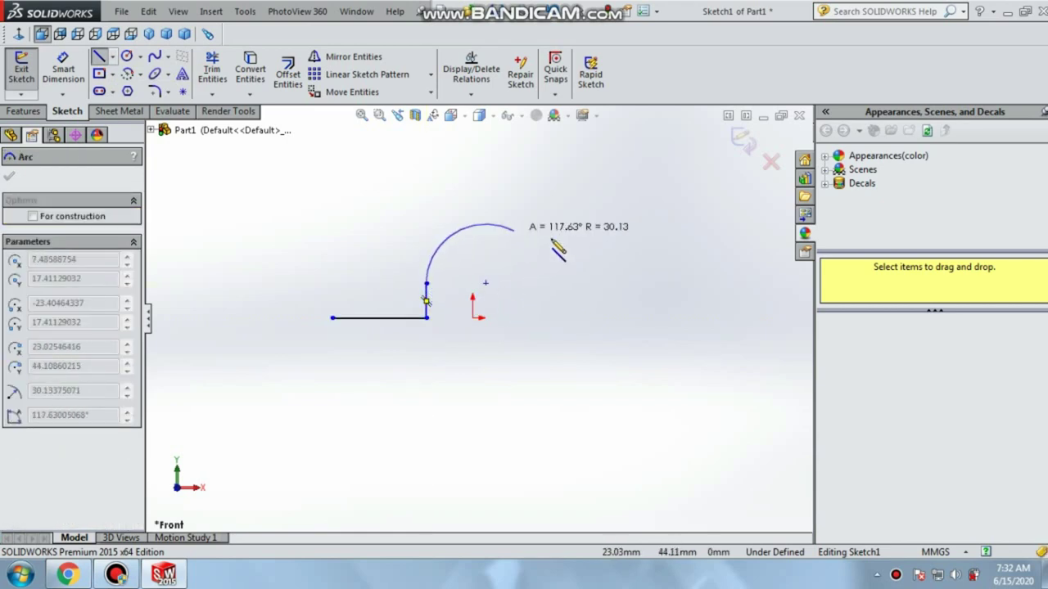
click(551, 284)
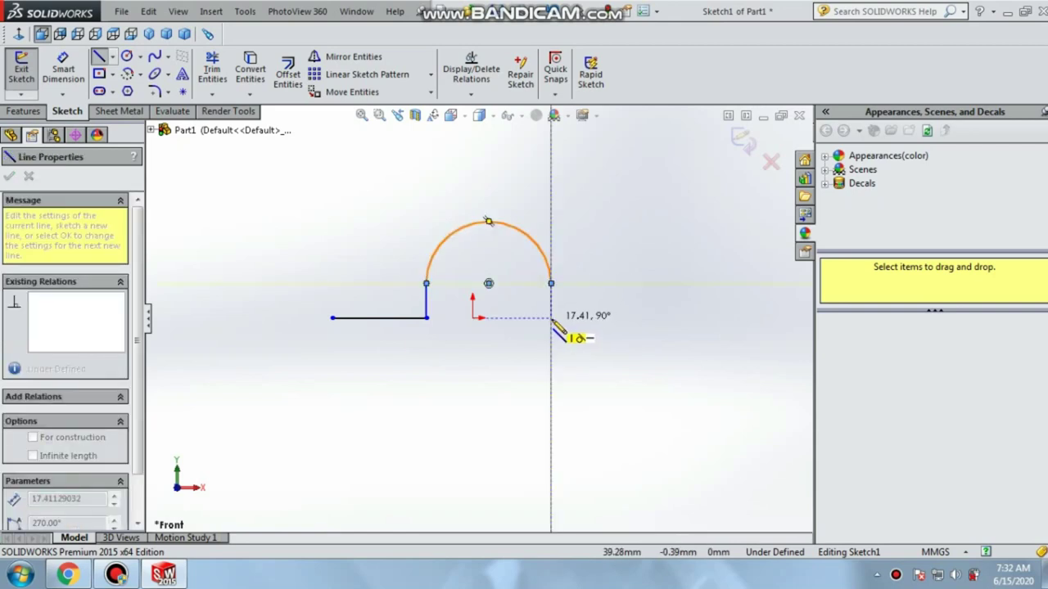
click(551, 318)
click(615, 317)
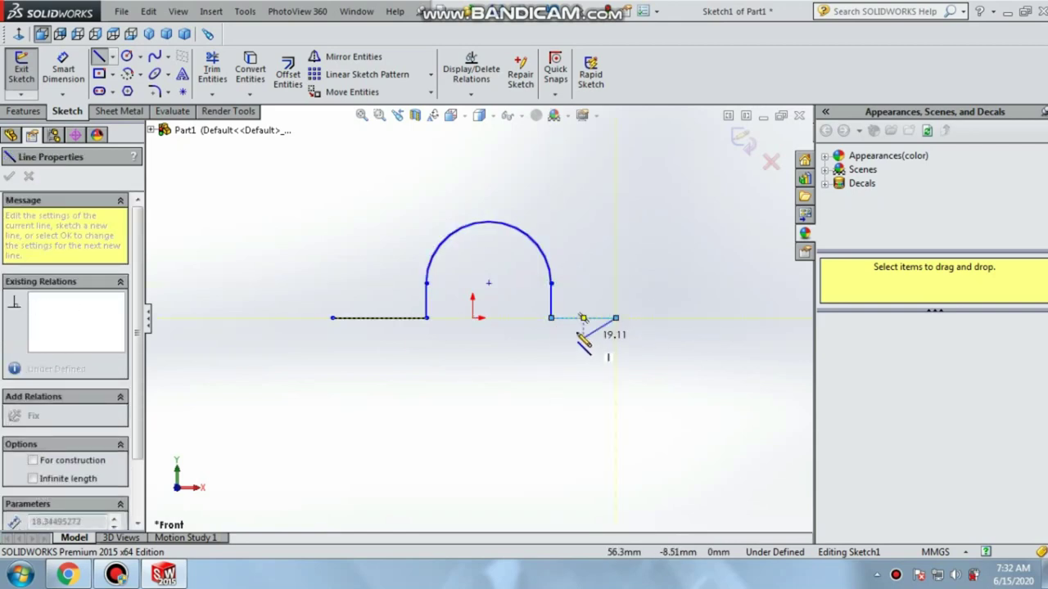
key(Escape)
Step: Constrain the arc centre vertically above the origin
click(489, 283)
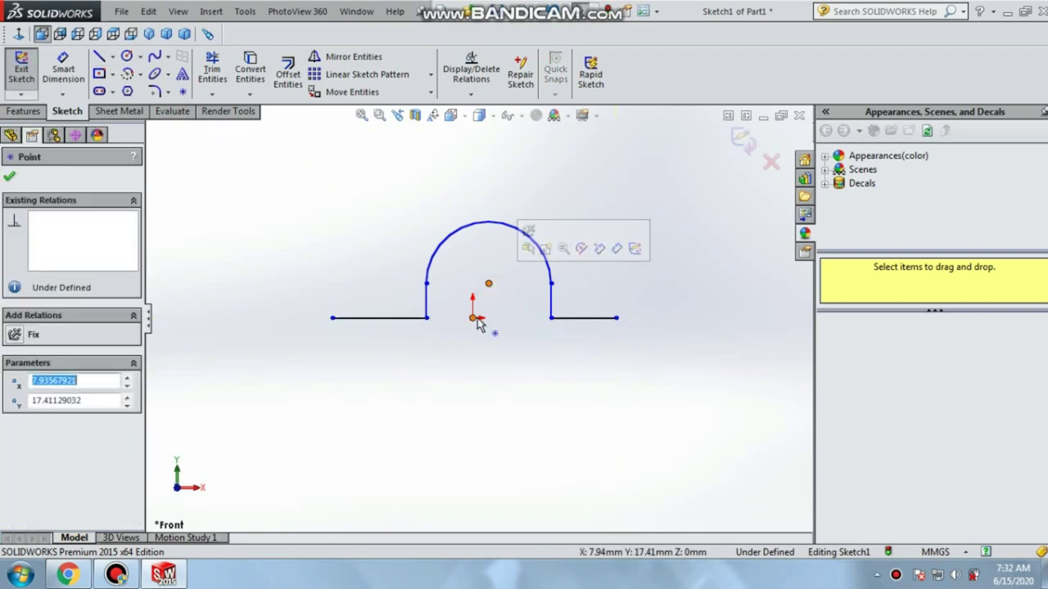
ctrl+click(473, 319)
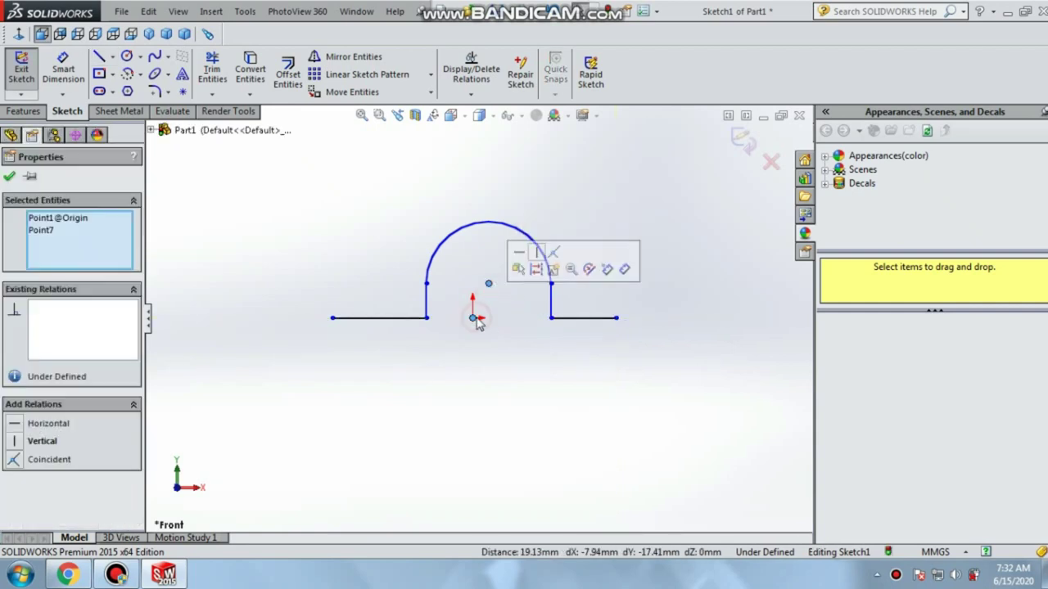
click(537, 257)
click(203, 204)
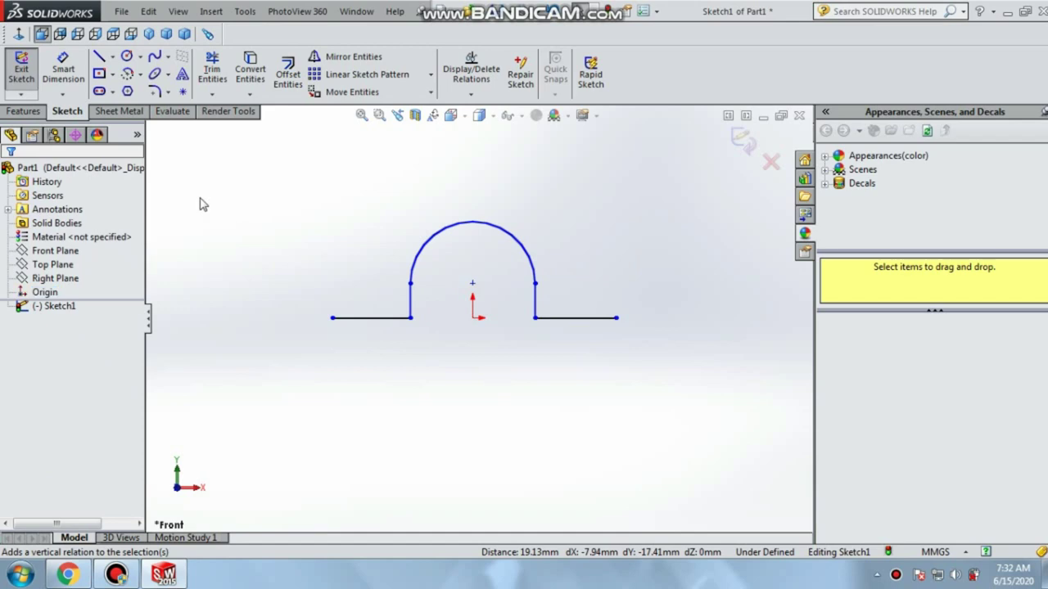
Step: Dimension the left tab to 40 mm and make both tab lines equal
click(74, 72)
click(389, 328)
click(383, 381)
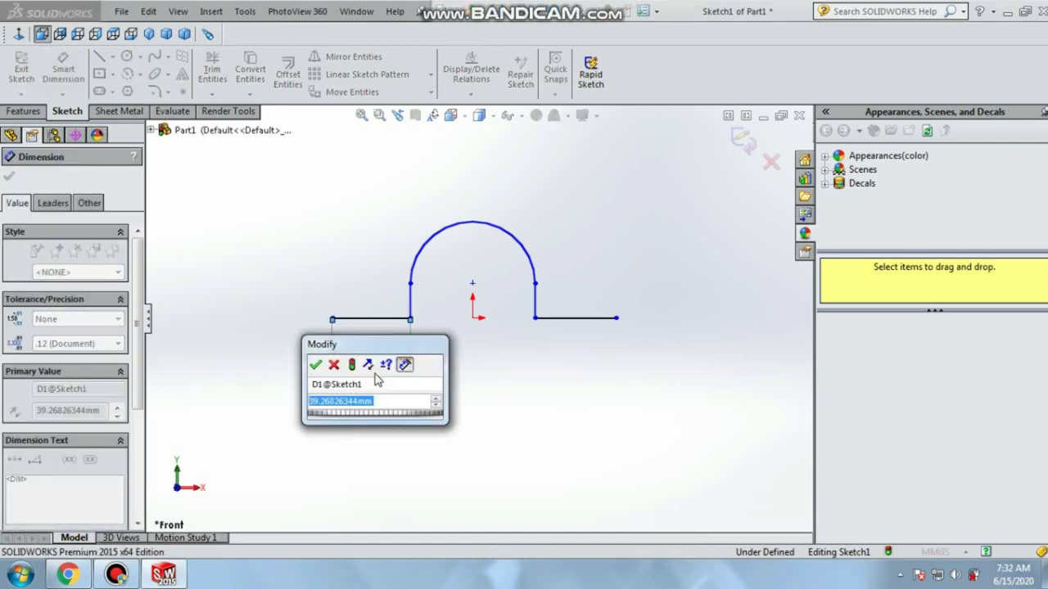
text(4)
key(Return)
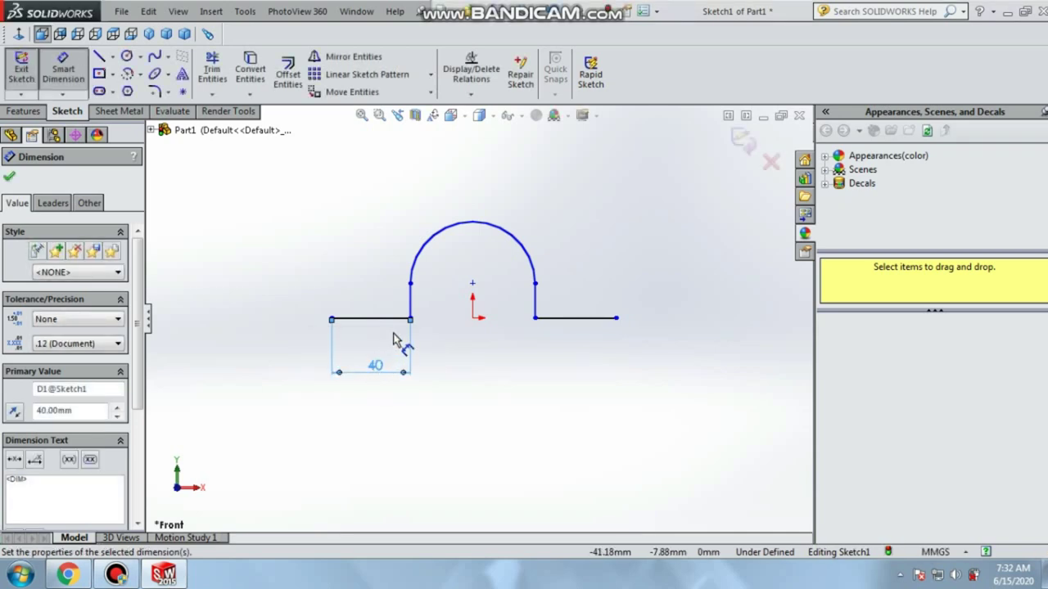
key(Escape)
click(385, 320)
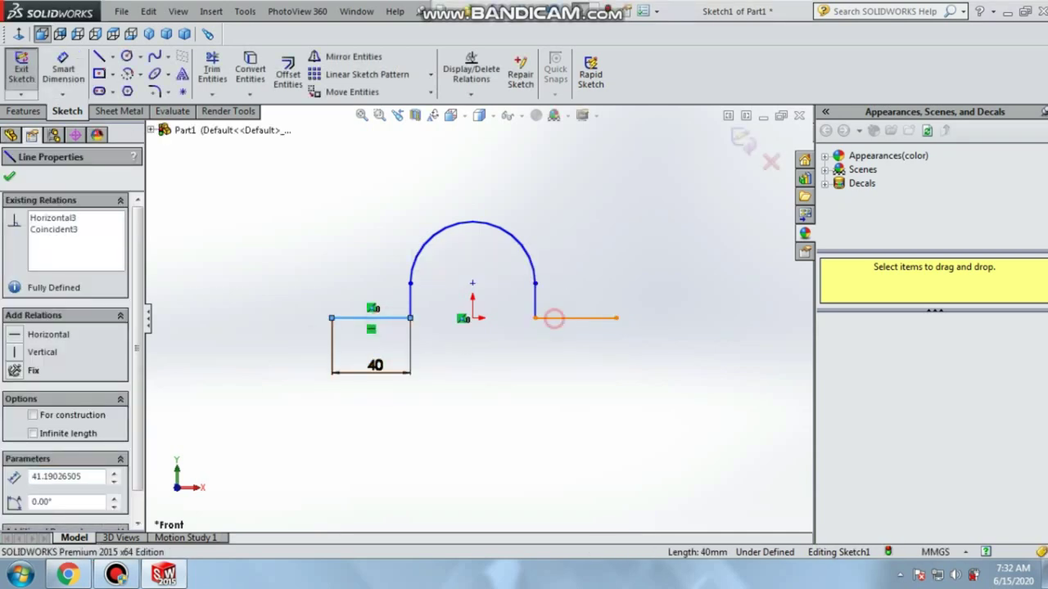
ctrl+click(553, 318)
click(18, 513)
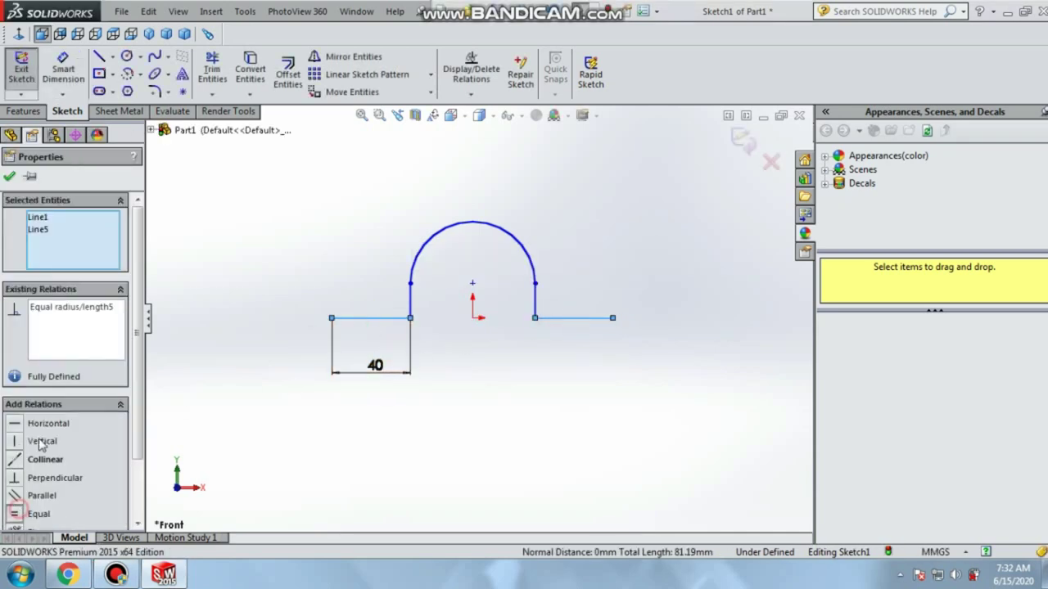
click(12, 180)
Step: Dimension the left upright to 20 mm and make both uprights equal
click(63, 70)
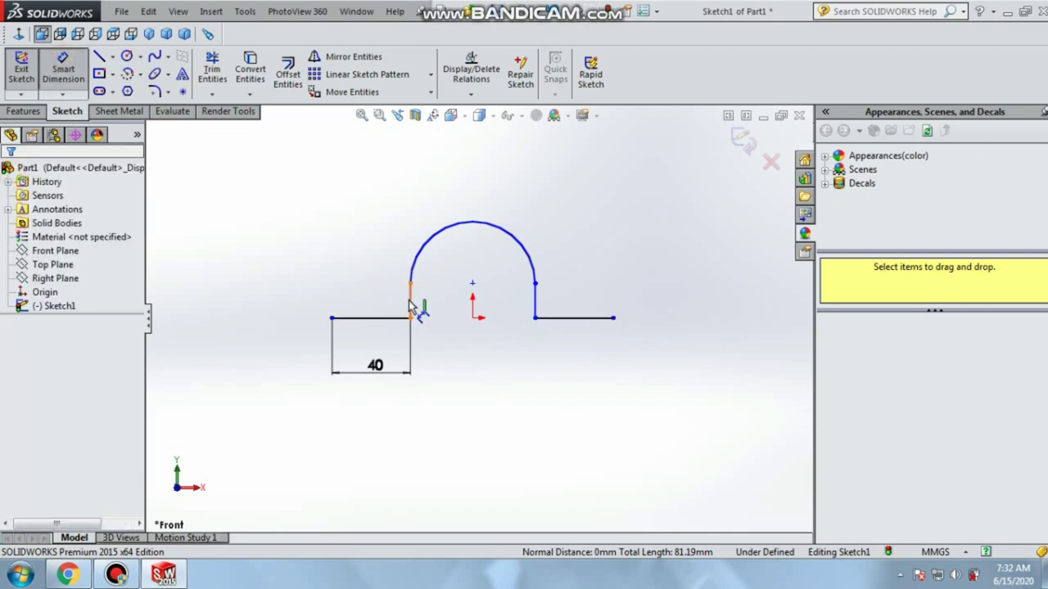
click(410, 305)
click(387, 304)
text(20)
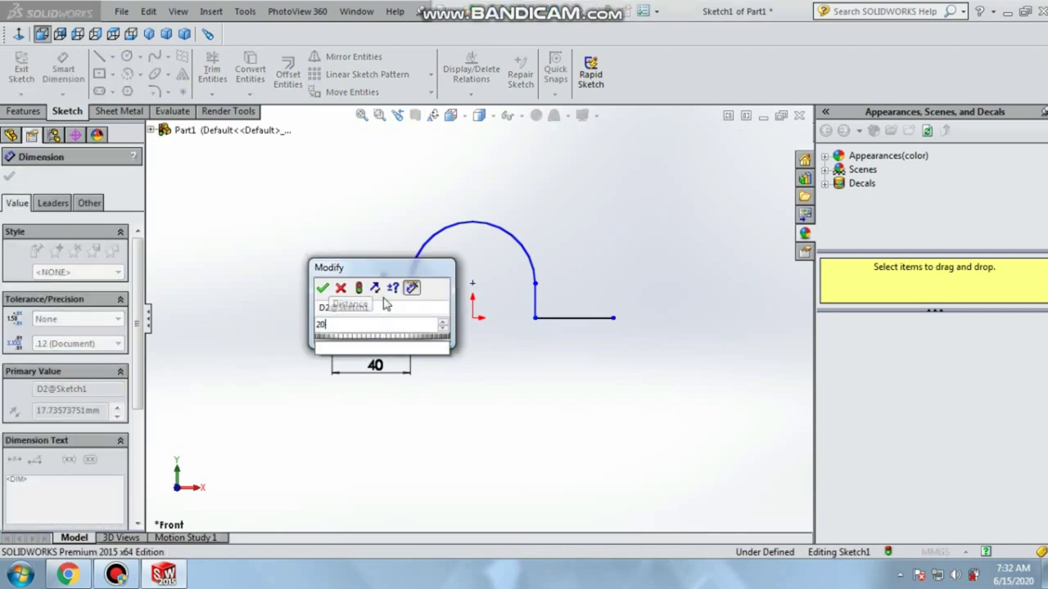
key(Return)
key(Escape)
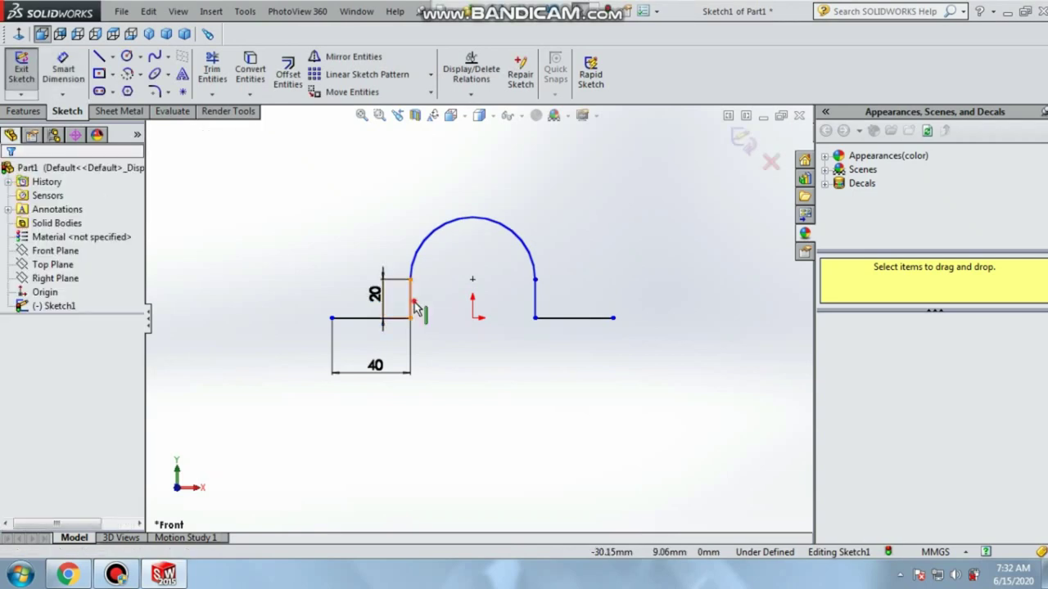
click(413, 304)
ctrl+click(539, 301)
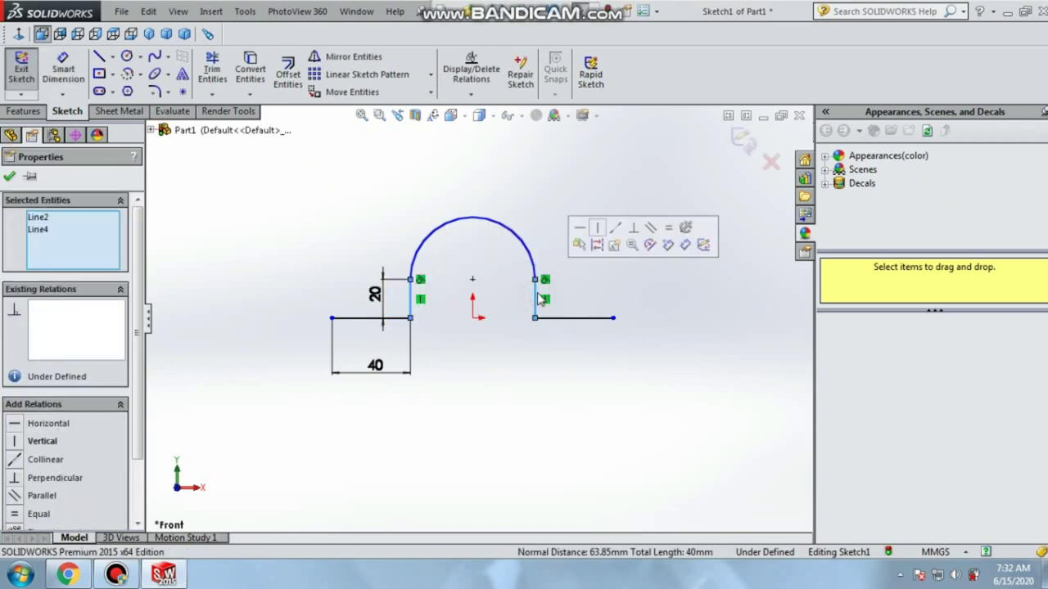
click(666, 229)
click(8, 179)
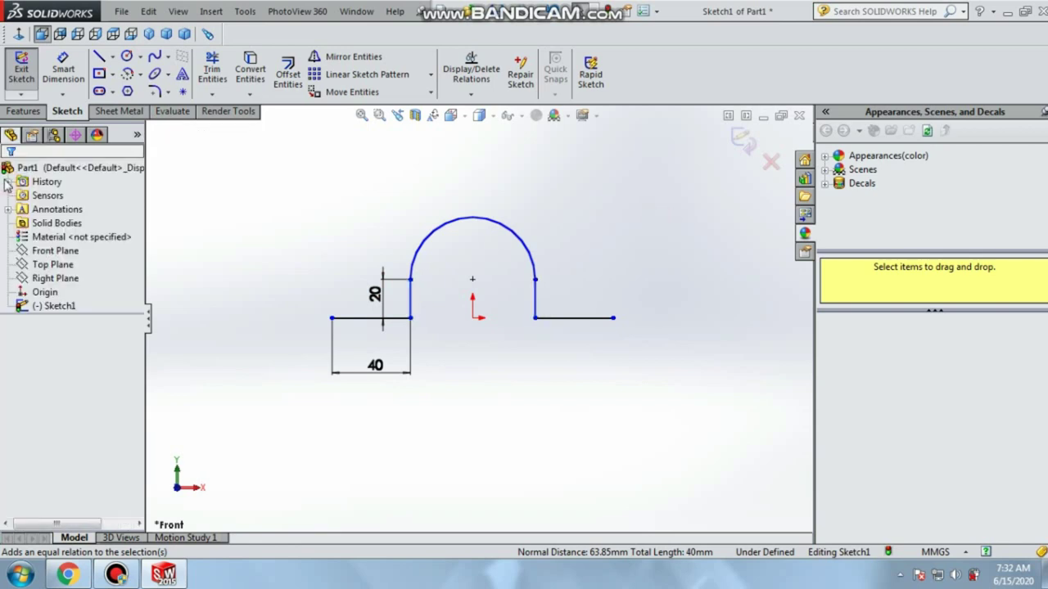
Step: Set the gap between the upright tops, the arc width, to 50 mm
click(60, 74)
click(410, 280)
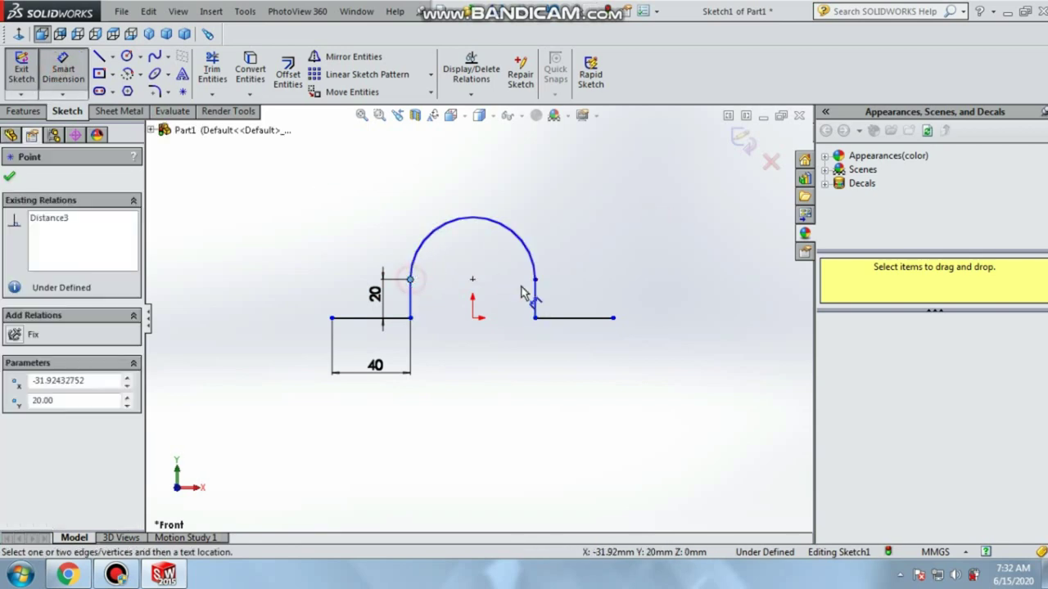
click(537, 280)
click(479, 172)
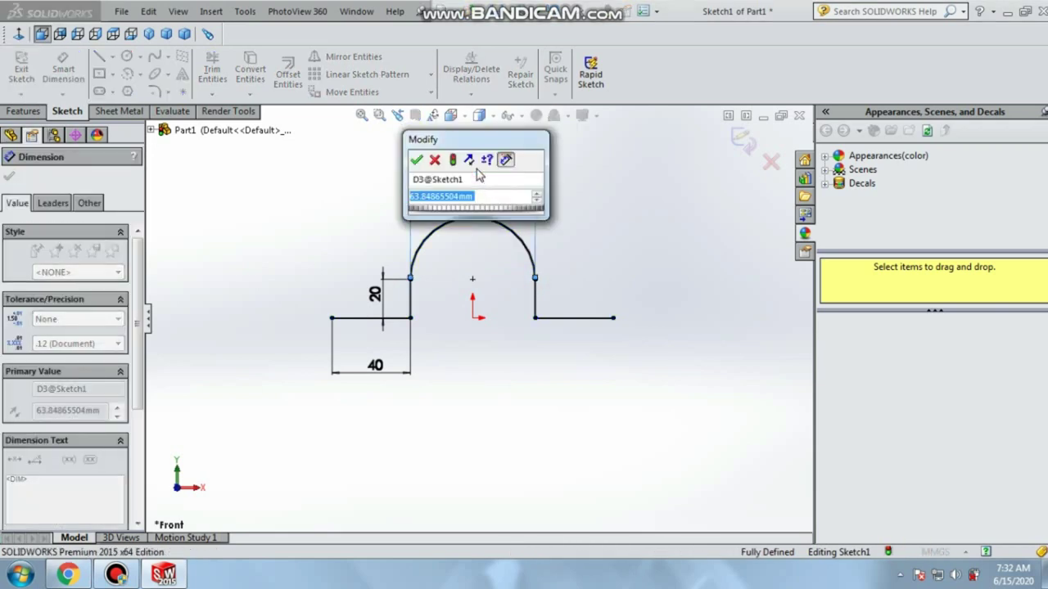
text(50)
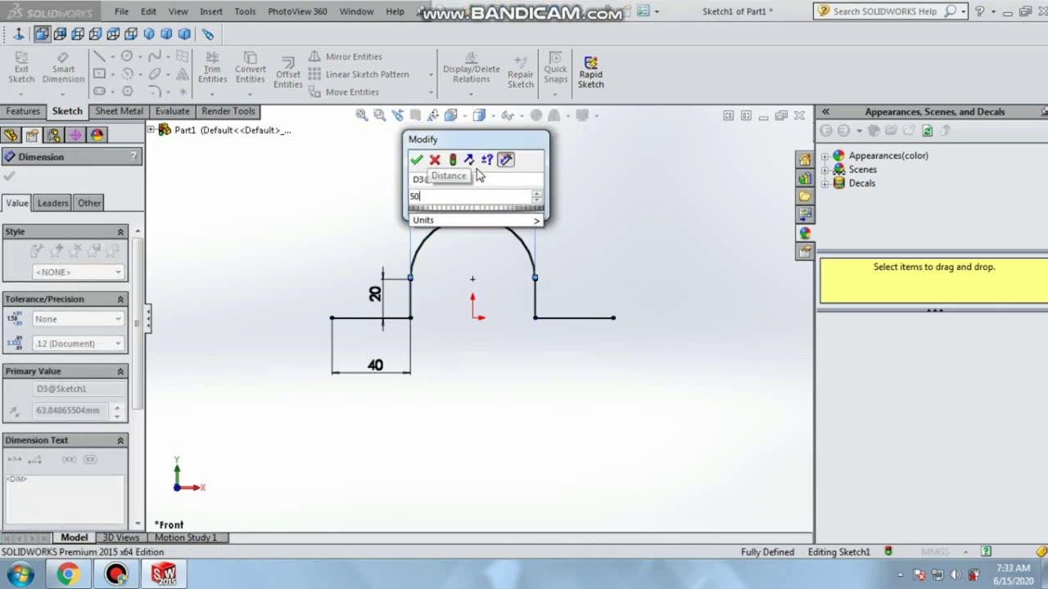
key(Return)
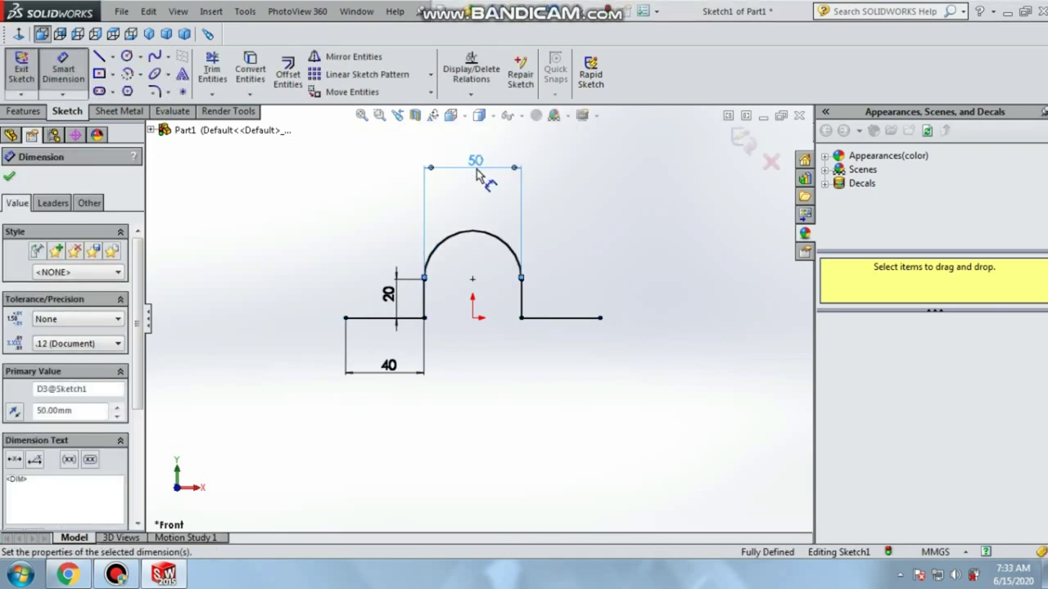
click(9, 179)
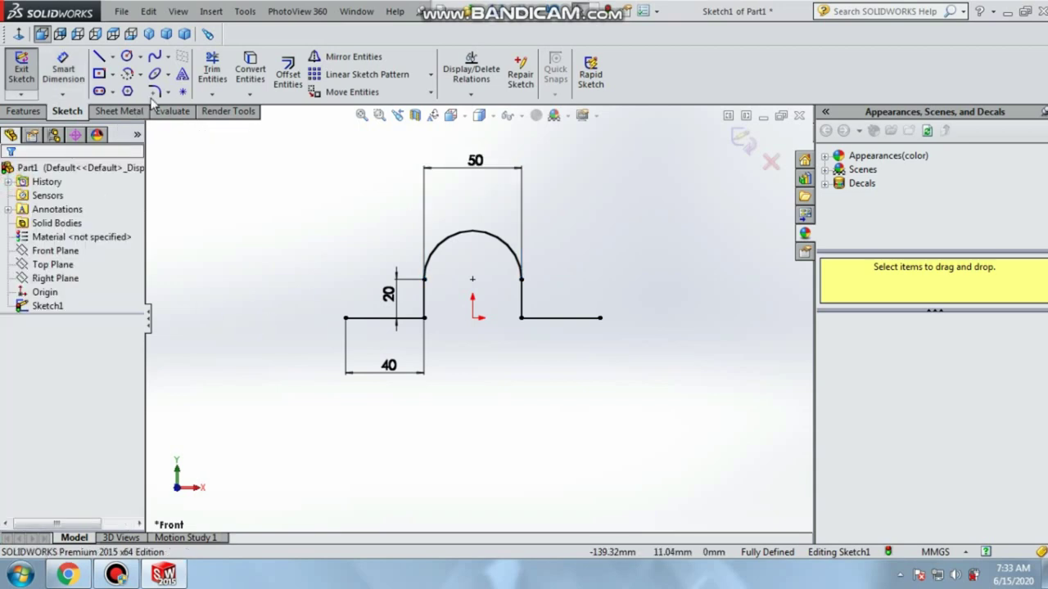
Step: Round both inner base corners with 5 mm sketch fillets and exit the sketch
click(155, 91)
scroll(390, 268, down, 4)
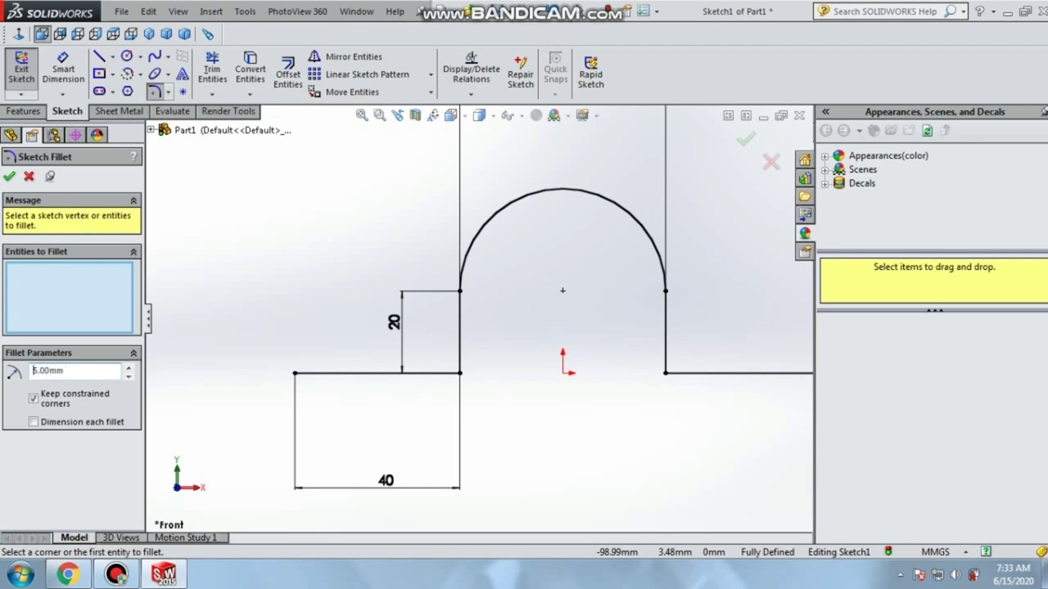
click(461, 374)
click(564, 300)
click(667, 375)
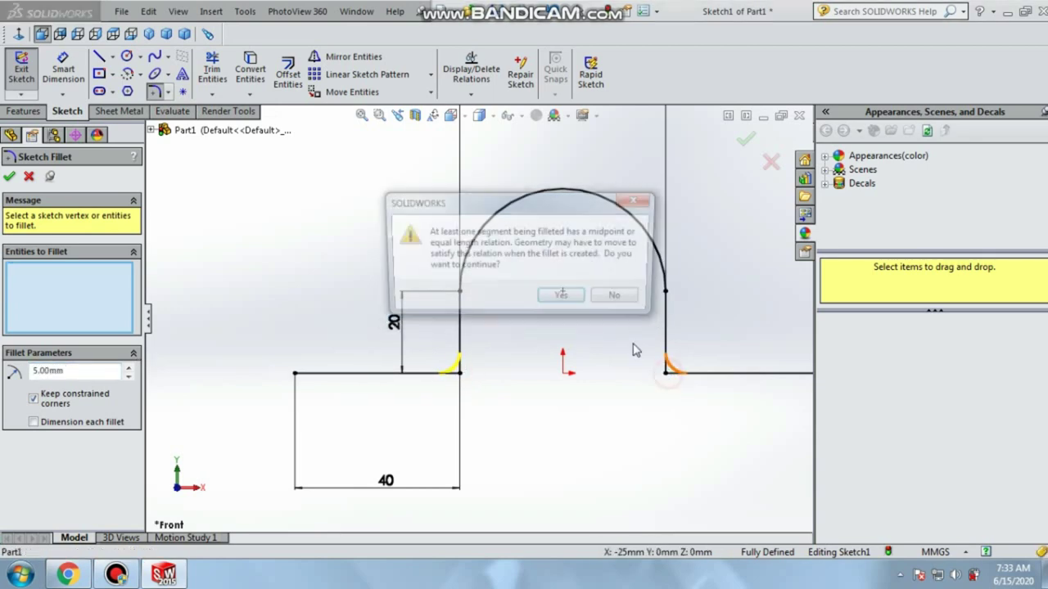
click(562, 300)
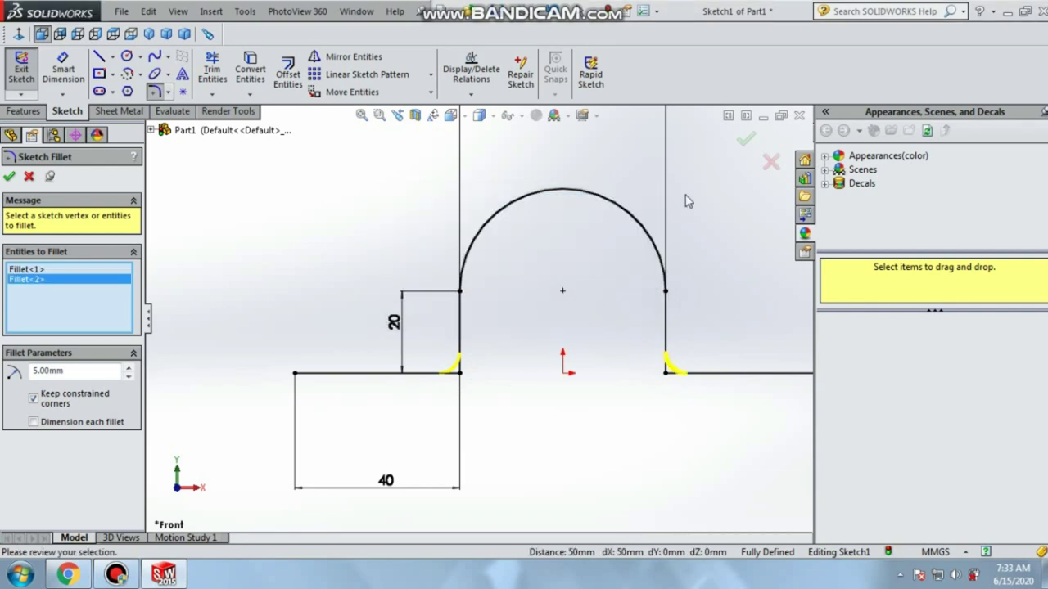
click(752, 143)
click(9, 177)
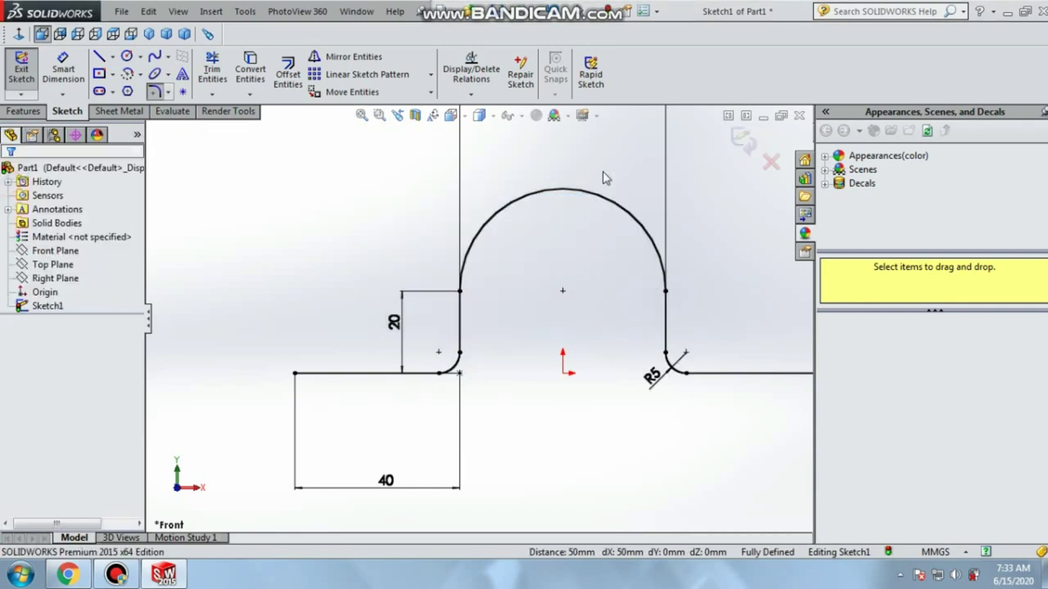
click(741, 140)
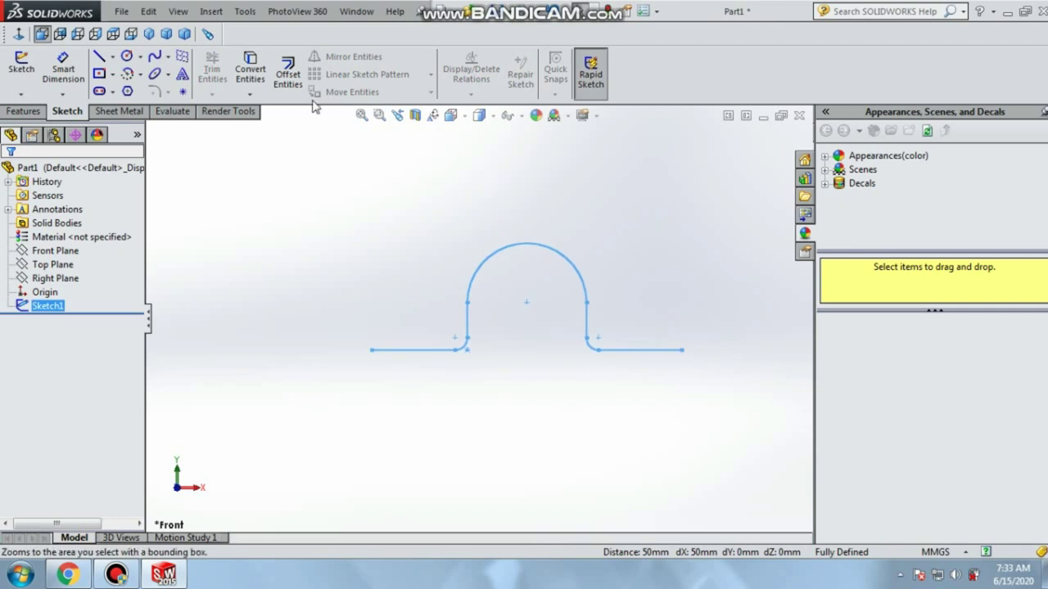
Step: Turn the profile into a sheet-metal Base Flange, Mid Plane, 50 mm deep
click(121, 111)
click(29, 74)
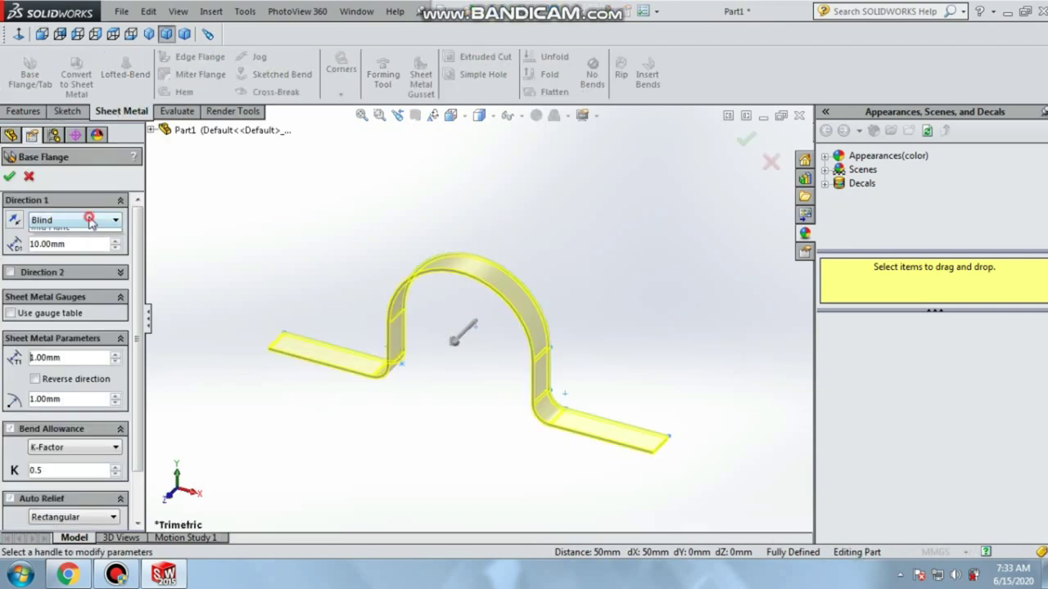
click(51, 277)
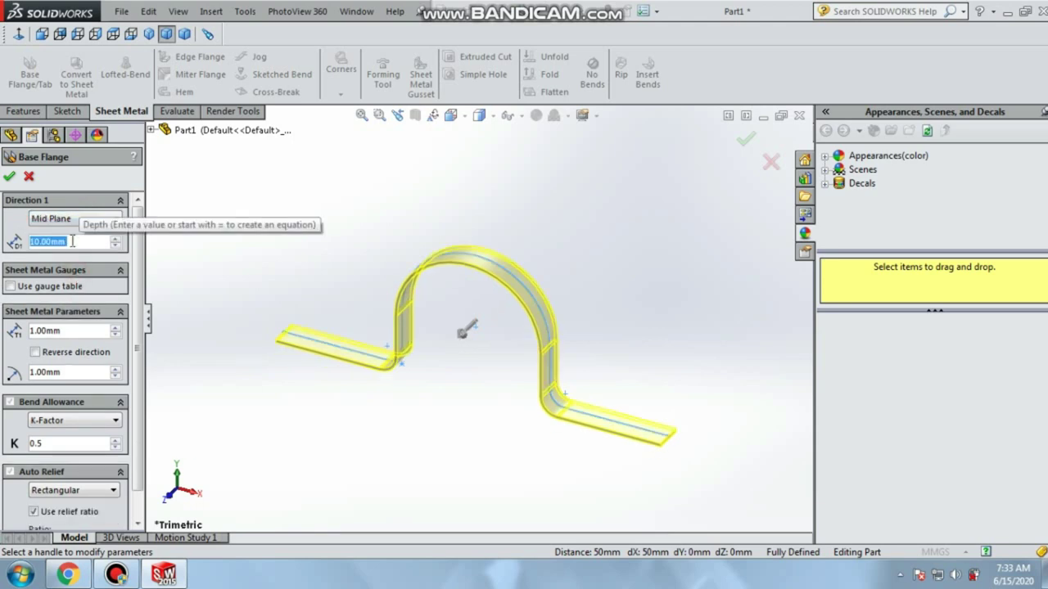
text(50)
key(Return)
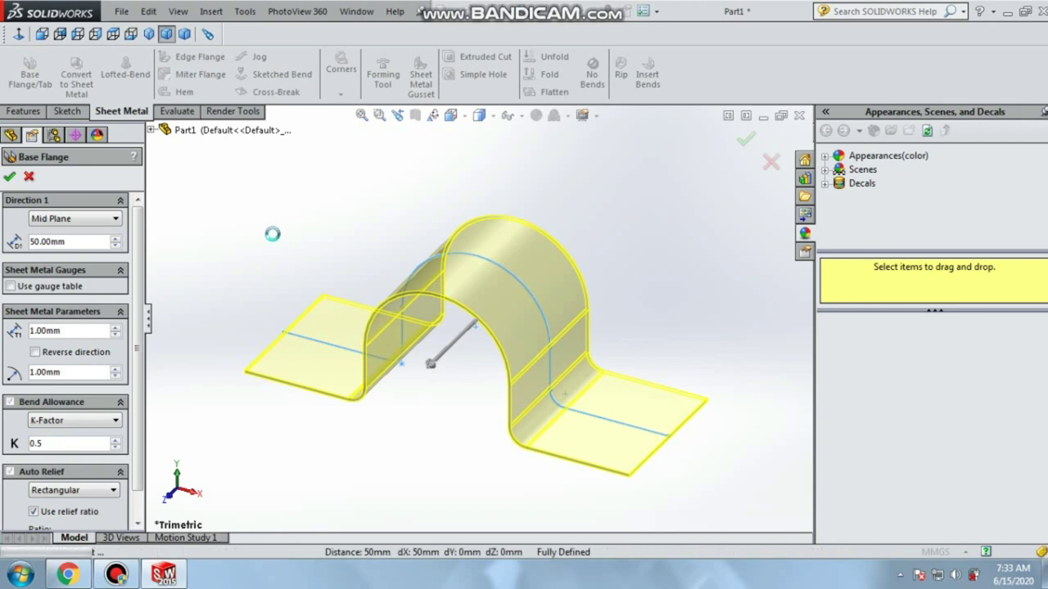
key(Return)
Step: Start a sketch on the left tab's top face and view it normal to the screen
key(f)
right_click(320, 192)
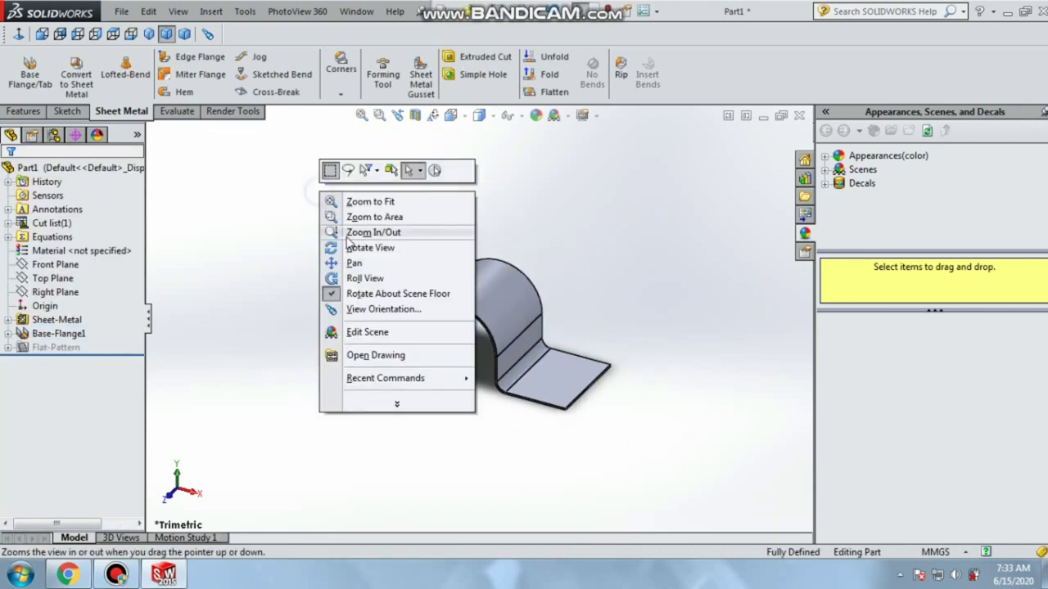
click(357, 248)
mouse_move(358, 248)
mouse_down()
mouse_move(416, 286)
mouse_move(397, 259)
mouse_up()
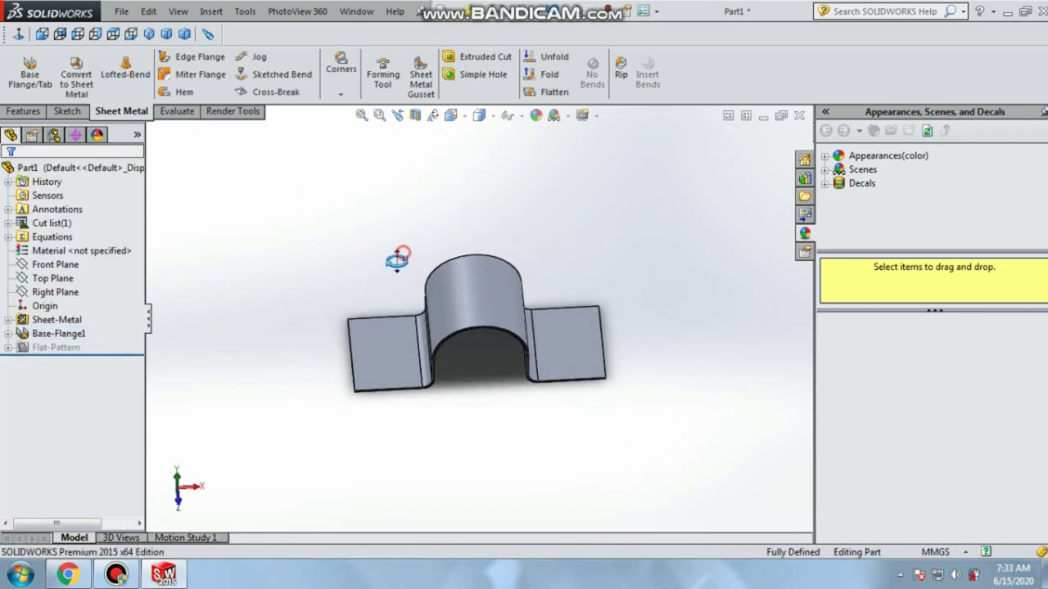
double_click(402, 326)
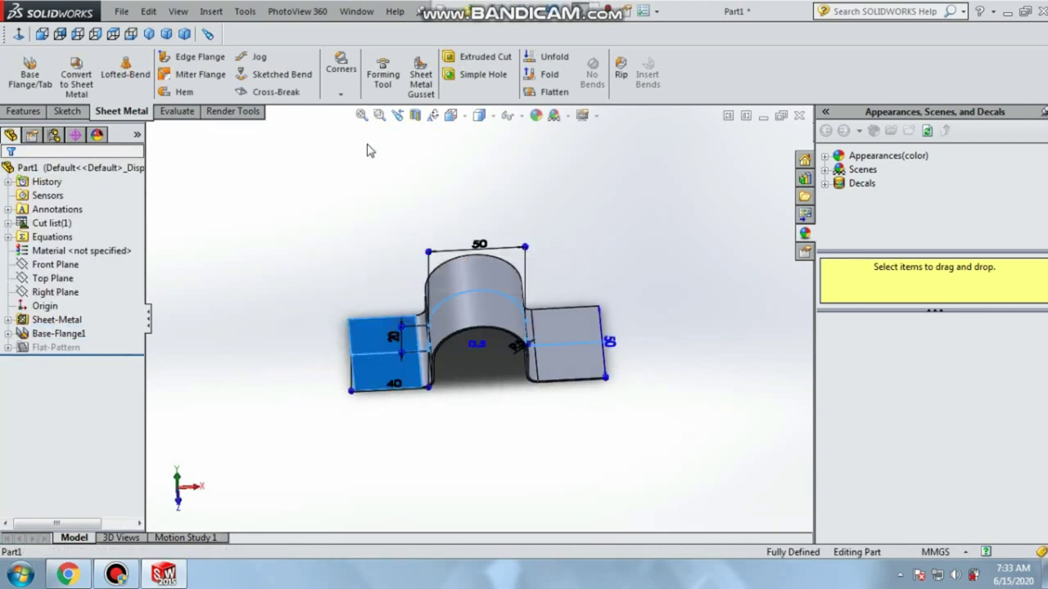
click(67, 112)
click(21, 68)
click(20, 34)
click(142, 56)
click(153, 72)
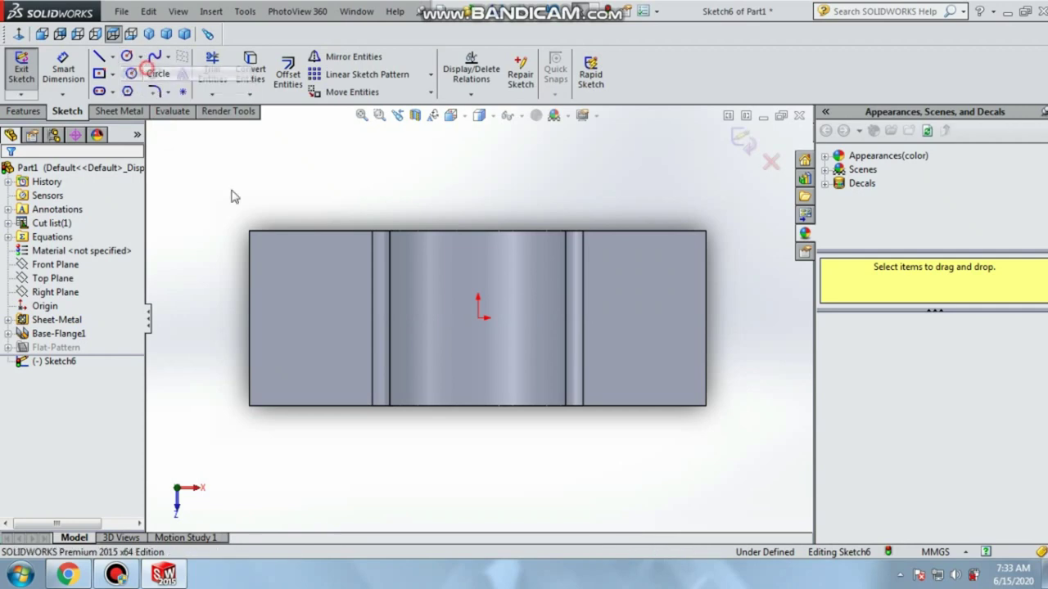
Step: Draw a circle on the left tab and place its centre 20 mm from the outer edge
click(306, 318)
click(310, 333)
key(Escape)
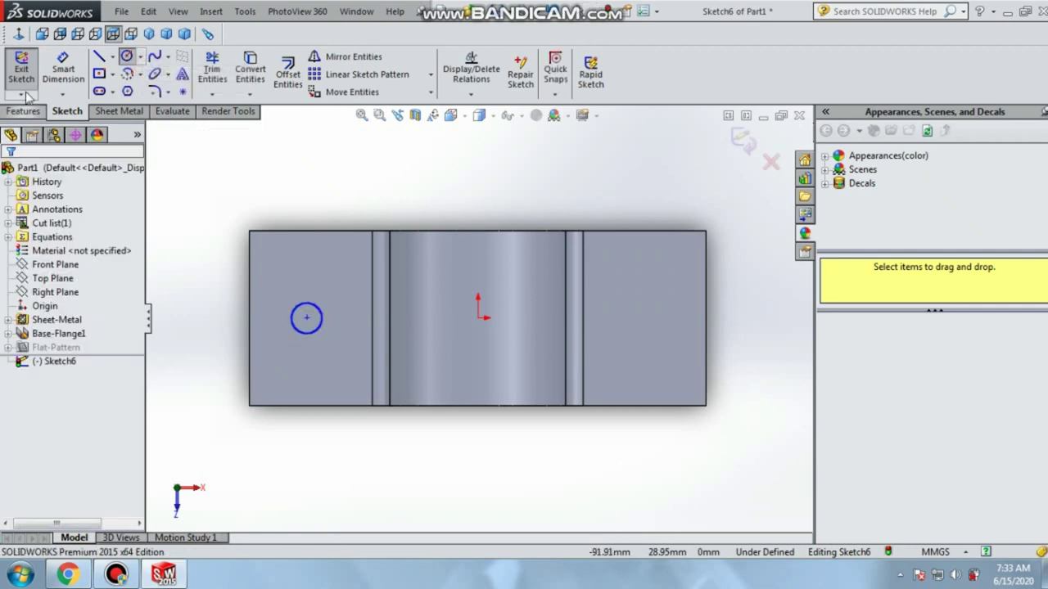
click(250, 315)
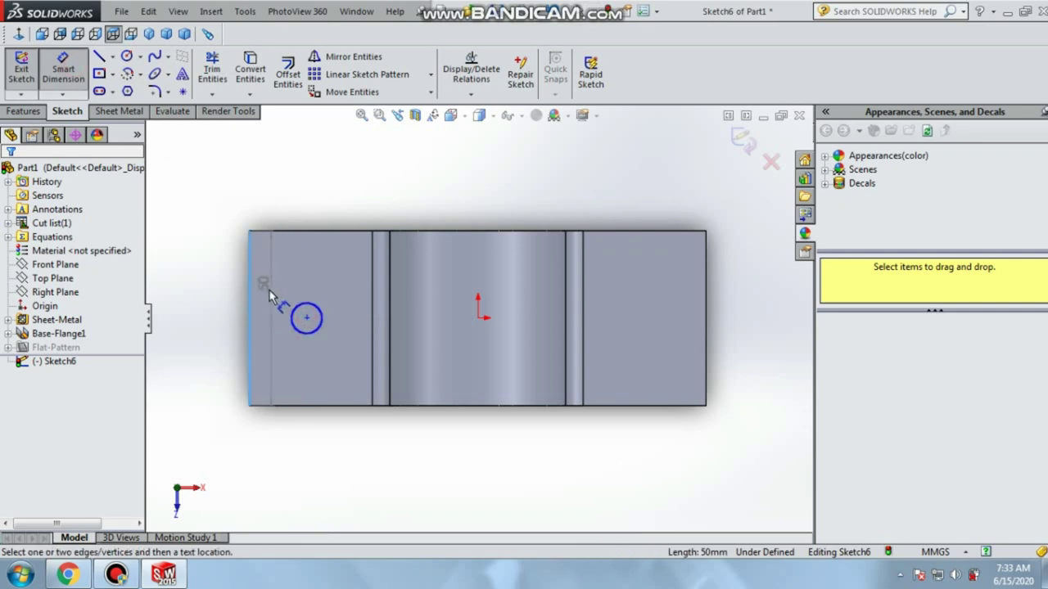
click(305, 319)
click(297, 204)
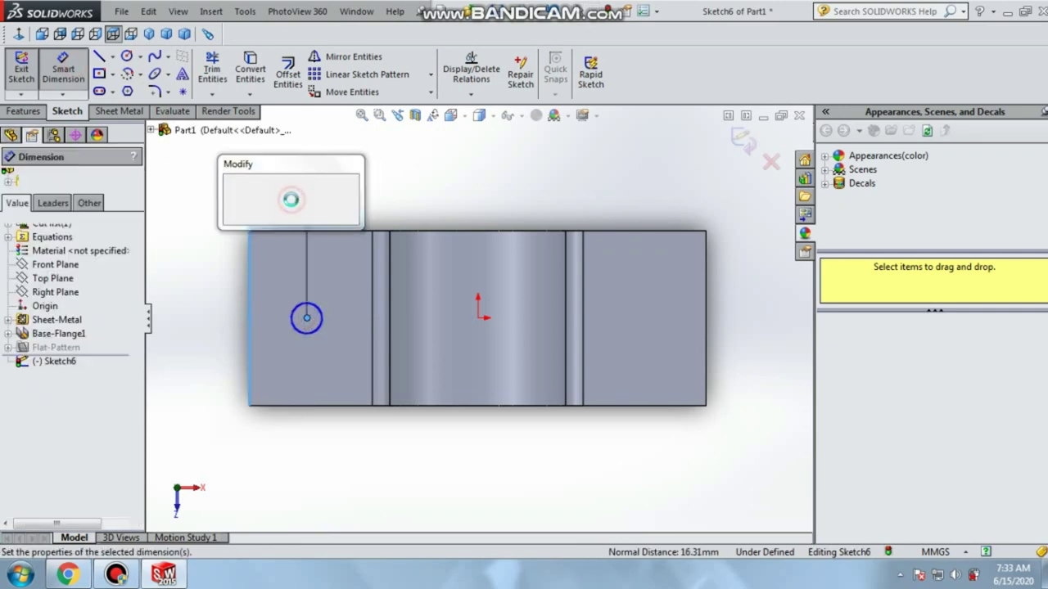
text(20)
key(Return)
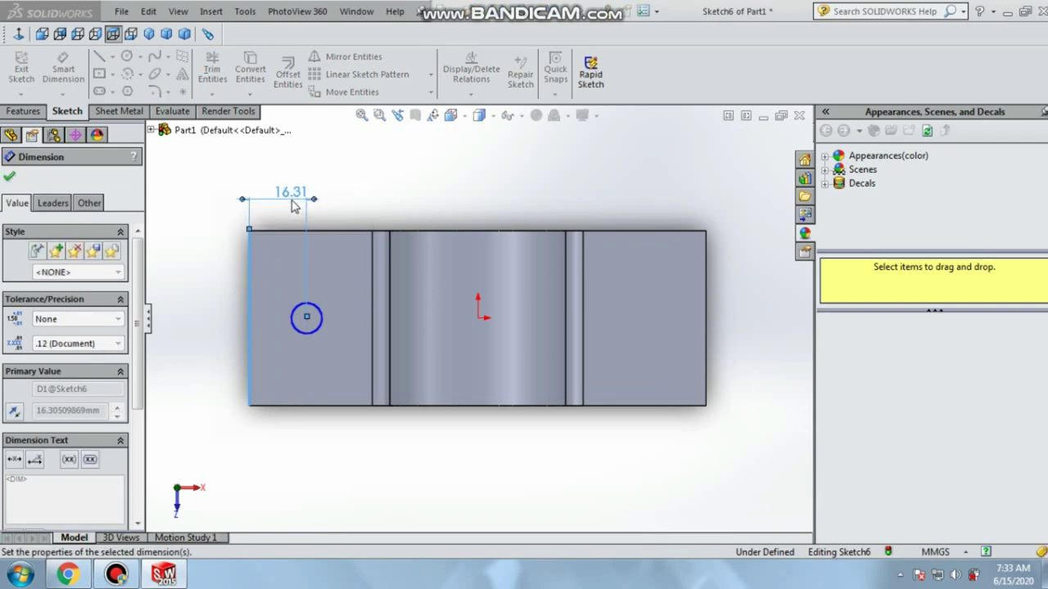
key(f)
Step: Add a vertical centerline through the origin
click(113, 57)
click(133, 72)
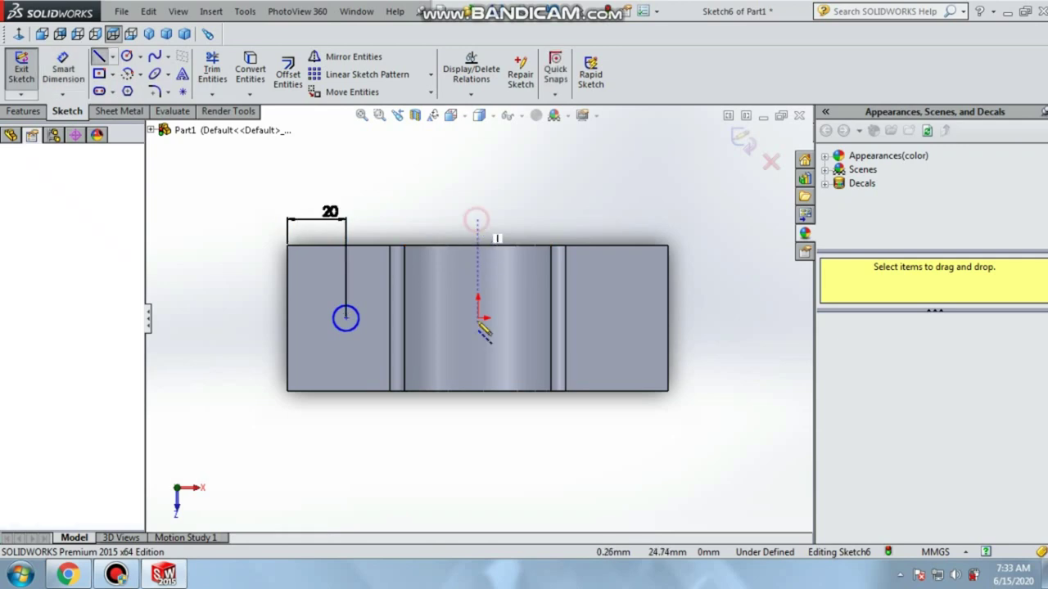
click(478, 407)
key(Escape)
Step: Give the circle a 10 mm diameter and place it 25 mm from the tab's top edge
click(58, 70)
click(355, 327)
click(381, 232)
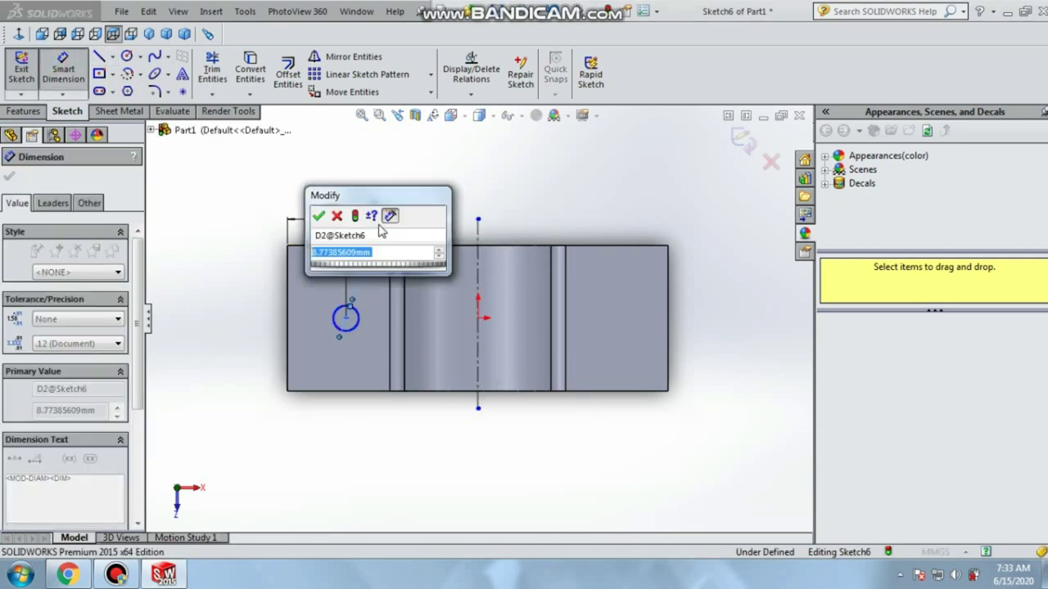
text(10)
key(Return)
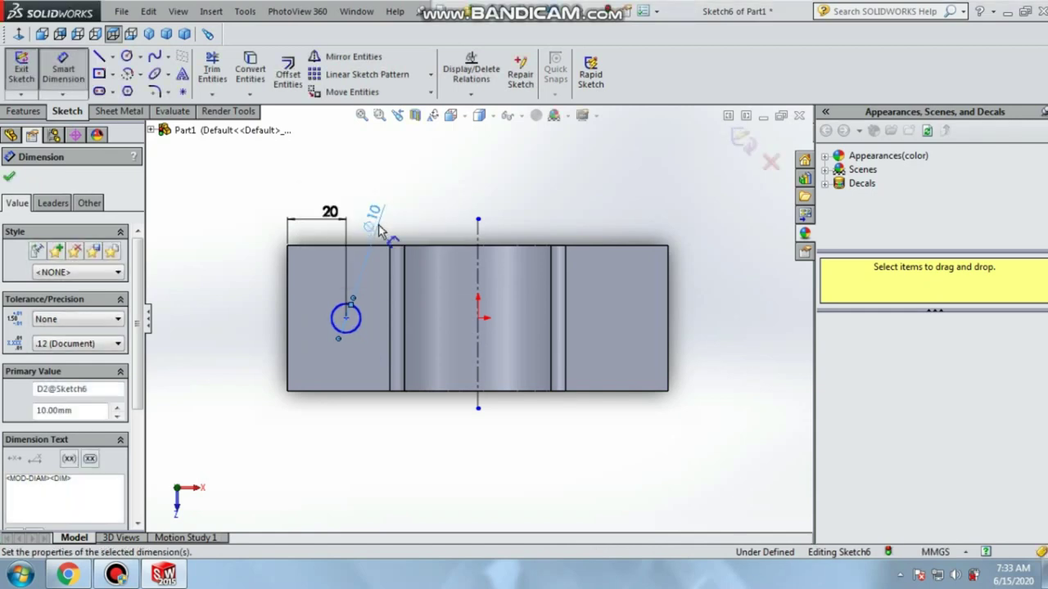
key(Escape)
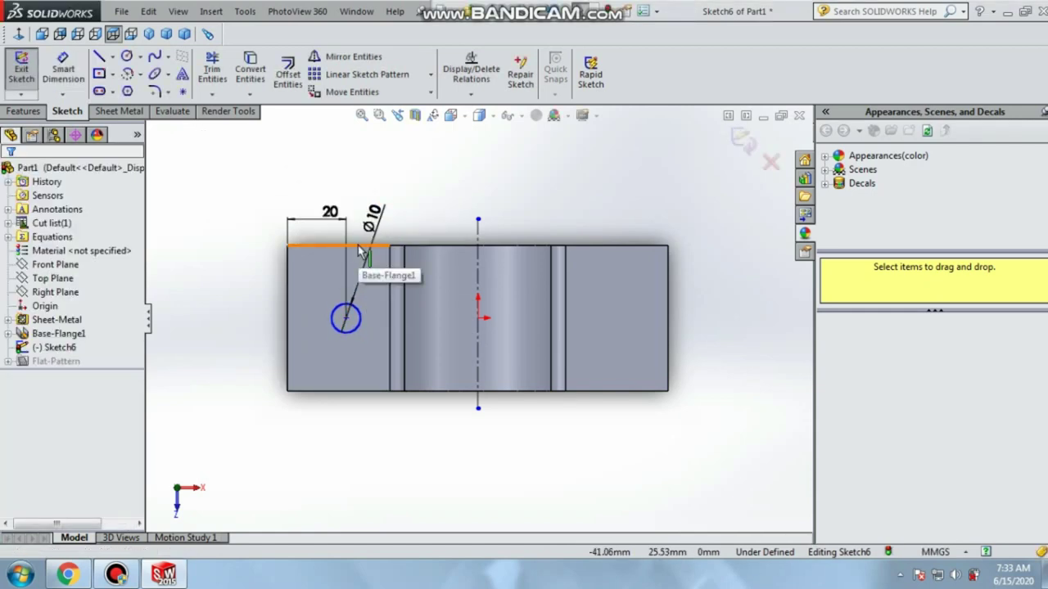
click(62, 69)
click(348, 247)
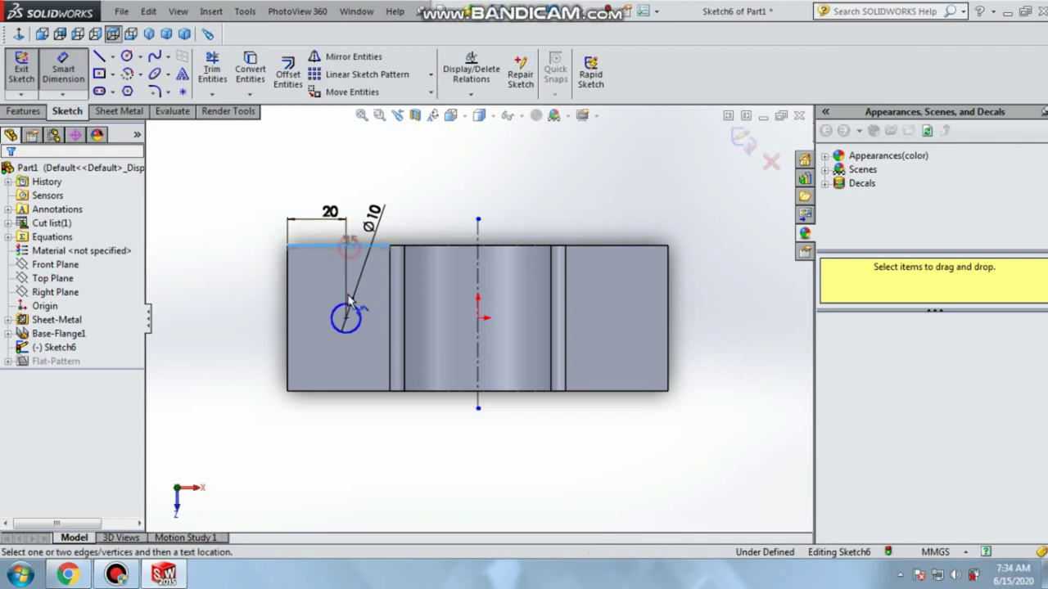
click(347, 319)
click(247, 278)
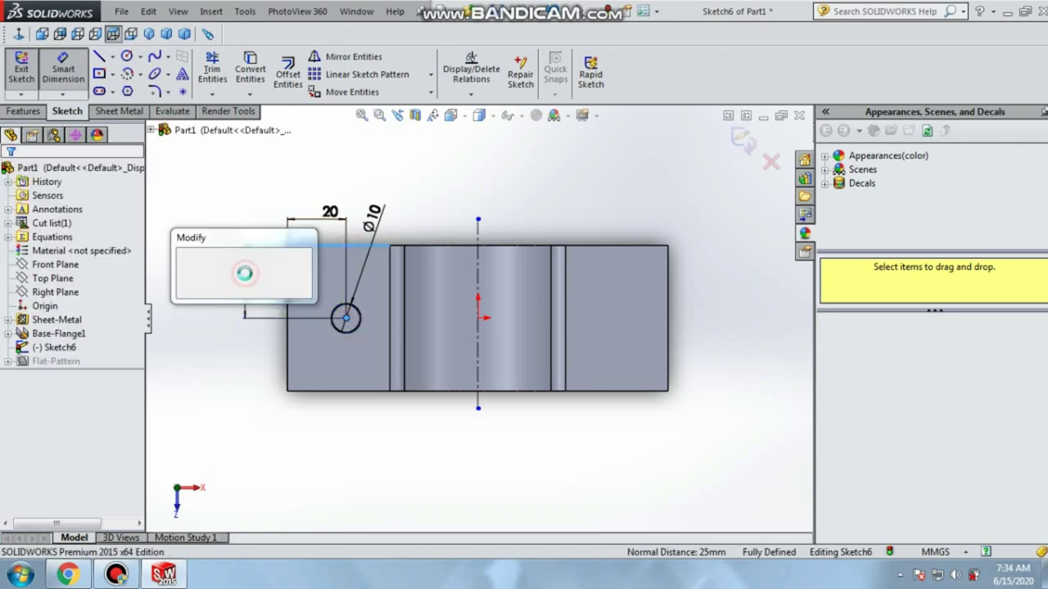
click(185, 266)
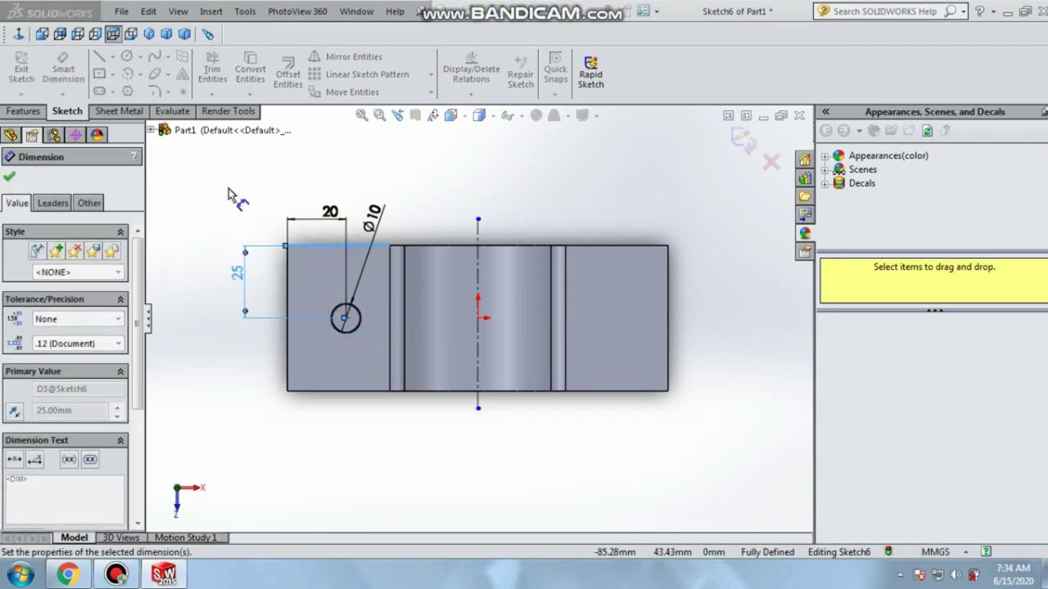
right_click(402, 159)
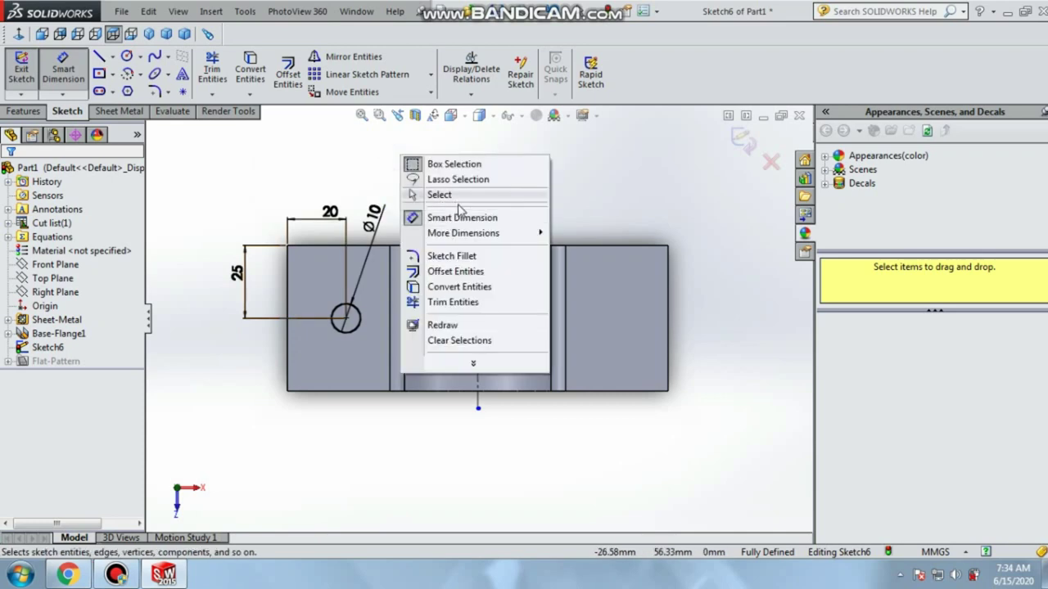
Step: Mirror the Ø10 circle about the vertical centerline onto the right tab
click(579, 172)
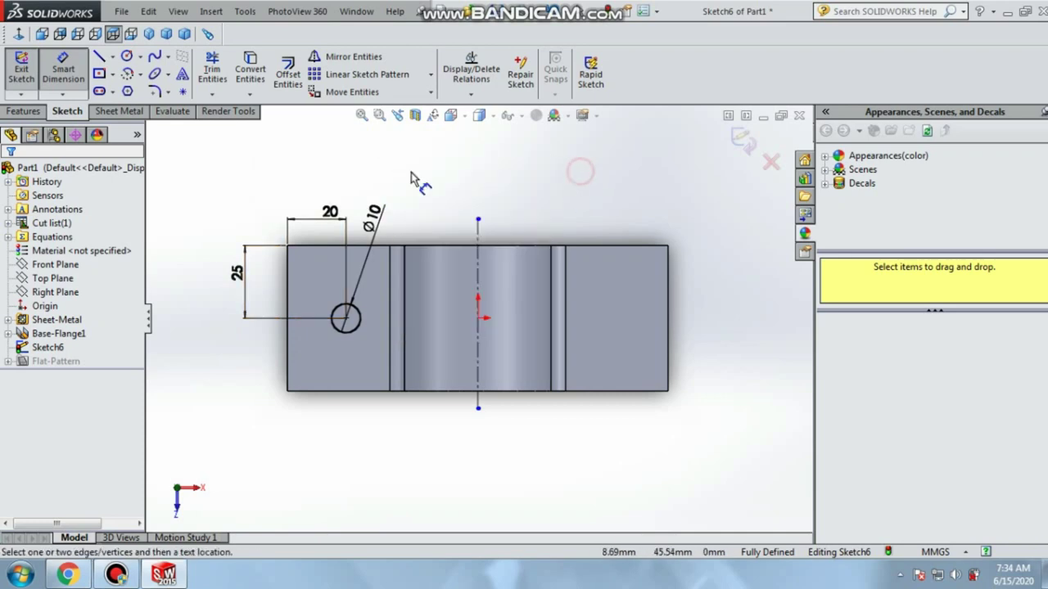
click(344, 56)
click(349, 330)
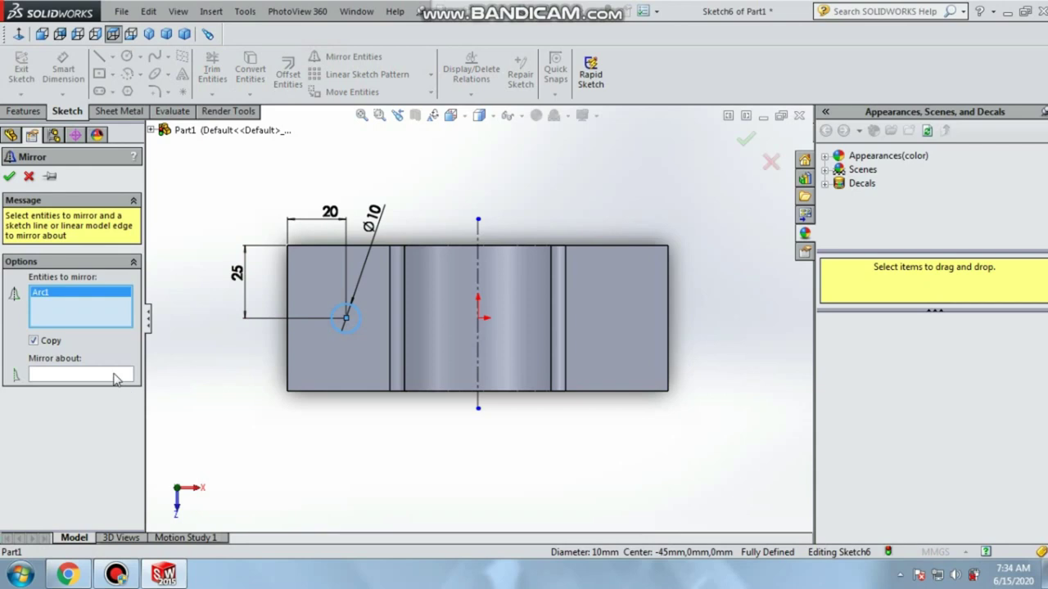
click(116, 374)
click(481, 383)
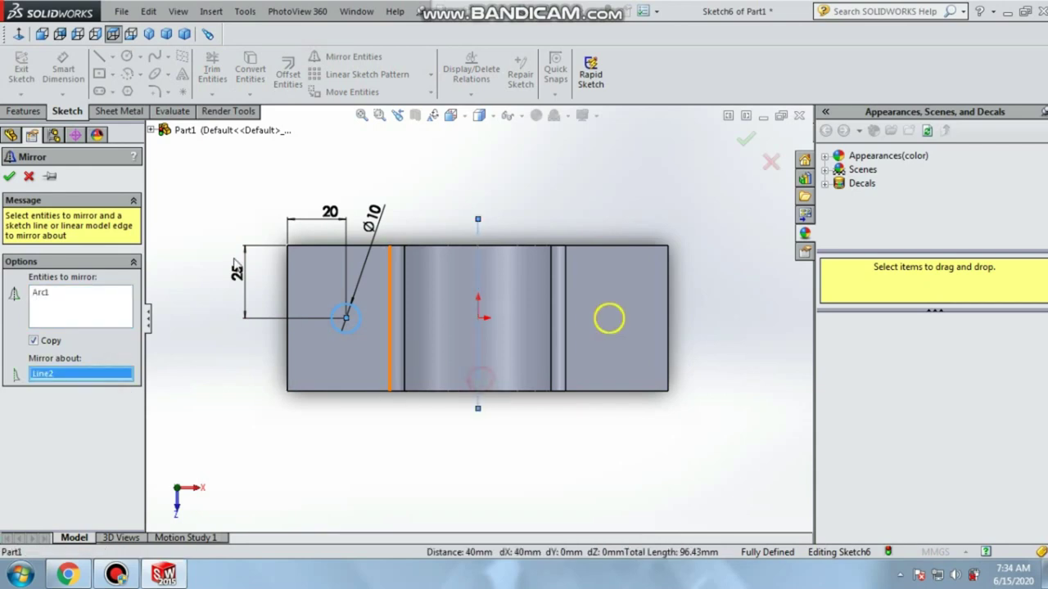
click(9, 177)
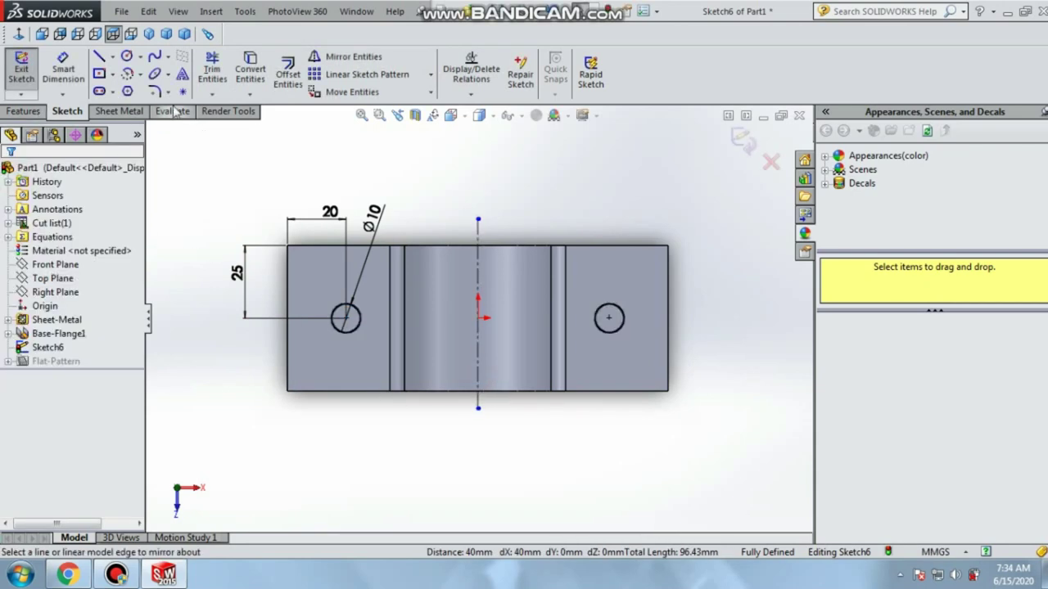
click(123, 111)
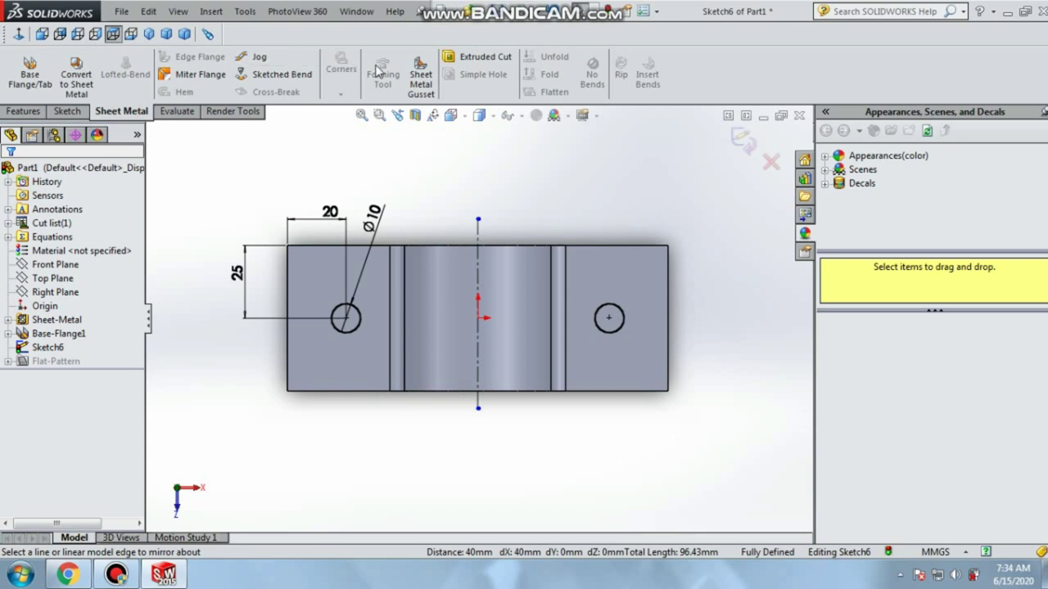
Step: Cut both Ø10 circles through the sheet as a Blind extruded cut linked to thickness
click(479, 57)
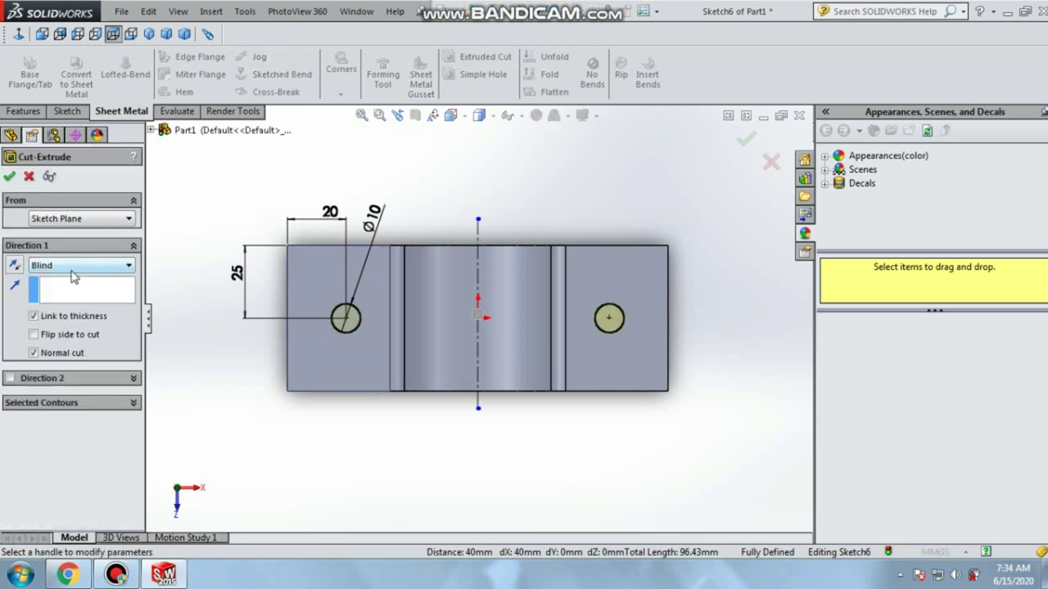
click(71, 273)
click(175, 349)
click(10, 177)
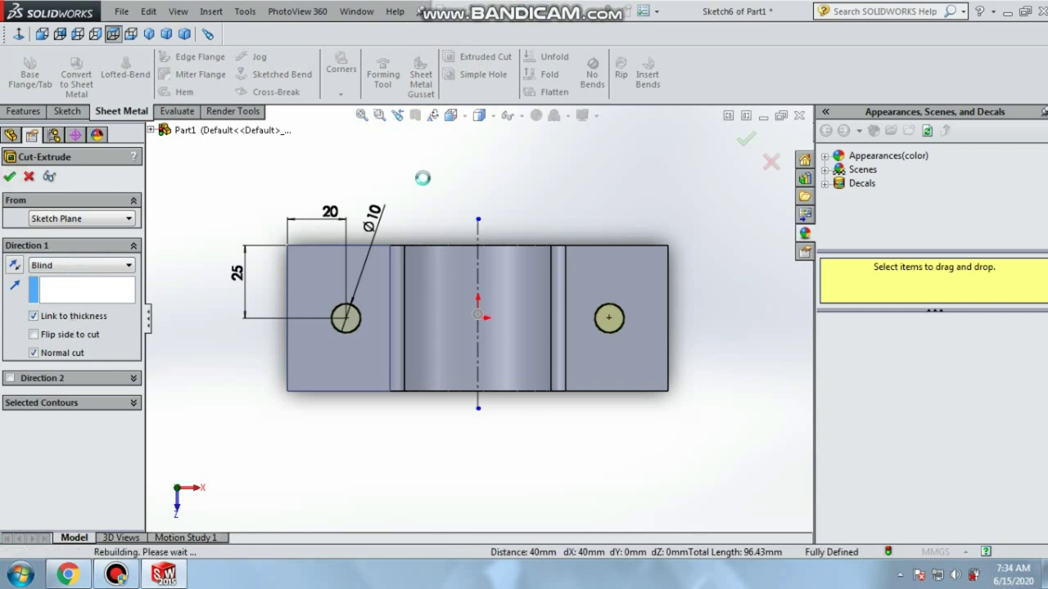
right_click(451, 176)
click(504, 228)
mouse_move(554, 188)
mouse_down()
mouse_move(391, 393)
mouse_move(398, 368)
mouse_move(434, 383)
mouse_up()
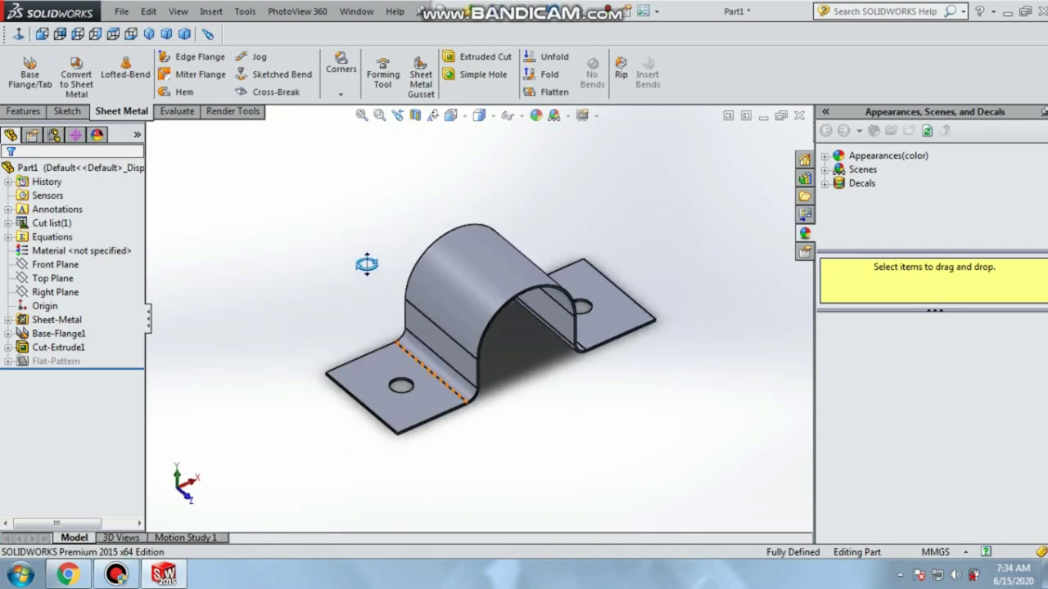
Step: Start a full-round fillet and pick the first side face of a tab end
click(25, 113)
click(433, 95)
click(453, 109)
scroll(461, 402, down, 3)
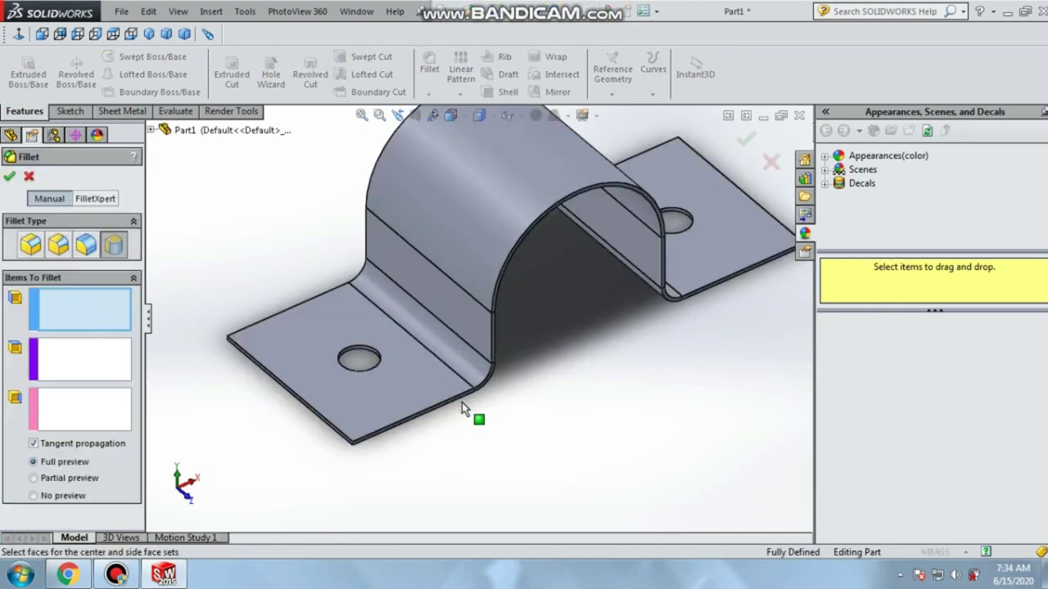
scroll(373, 447, down, 3)
click(367, 484)
click(82, 361)
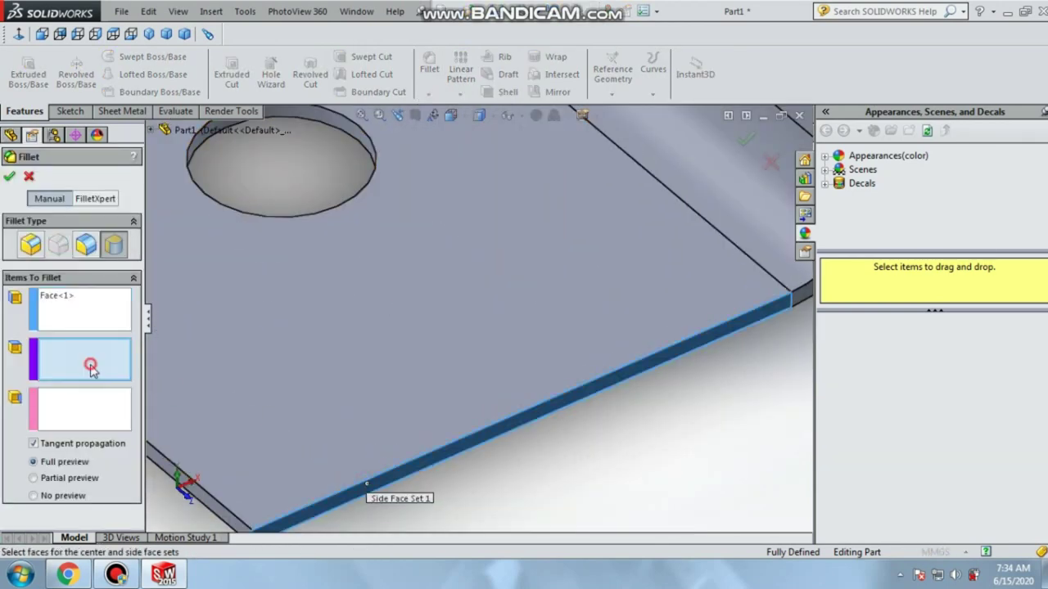
Step: Pick the tab's end face as center face and the opposite side face, then apply Fillet1
scroll(257, 434, up, 3)
scroll(382, 398, down, 2)
scroll(380, 394, down, 3)
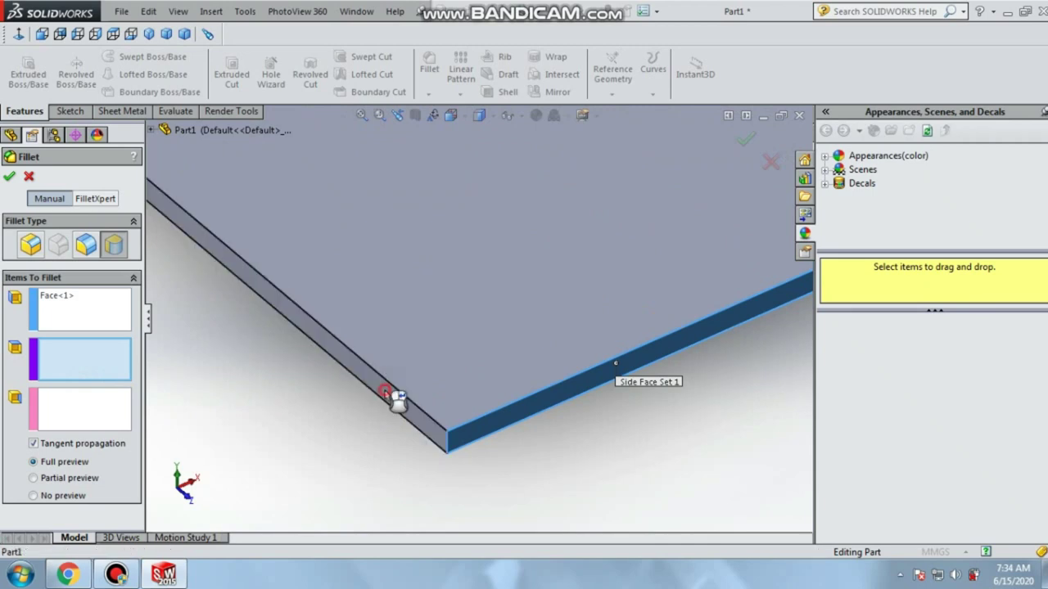
click(392, 398)
scroll(393, 396, up, 3)
click(69, 420)
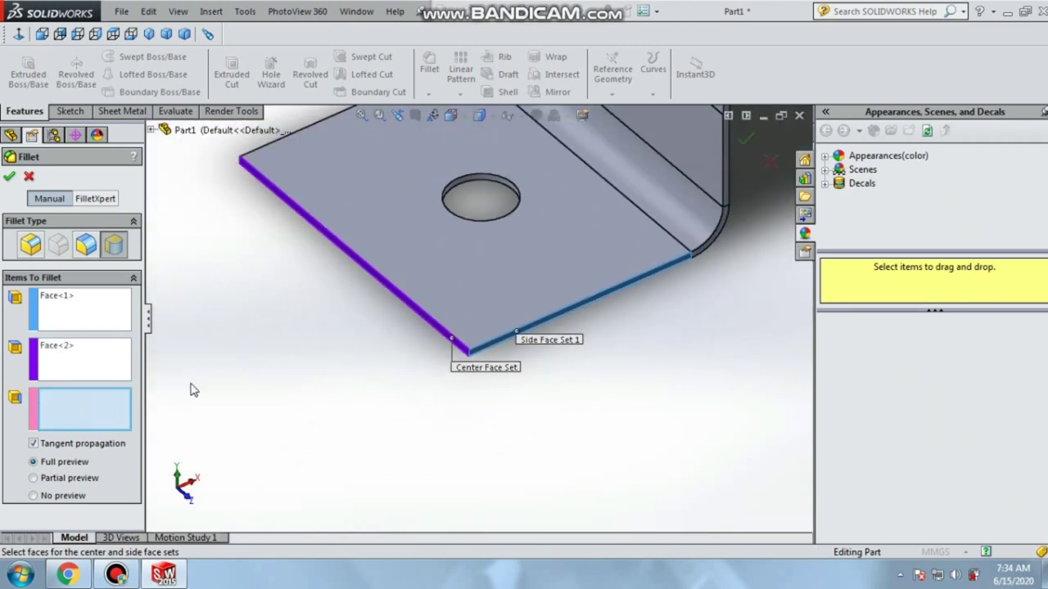
middle_drag(250, 341, 300, 198)
scroll(446, 351, down, 3)
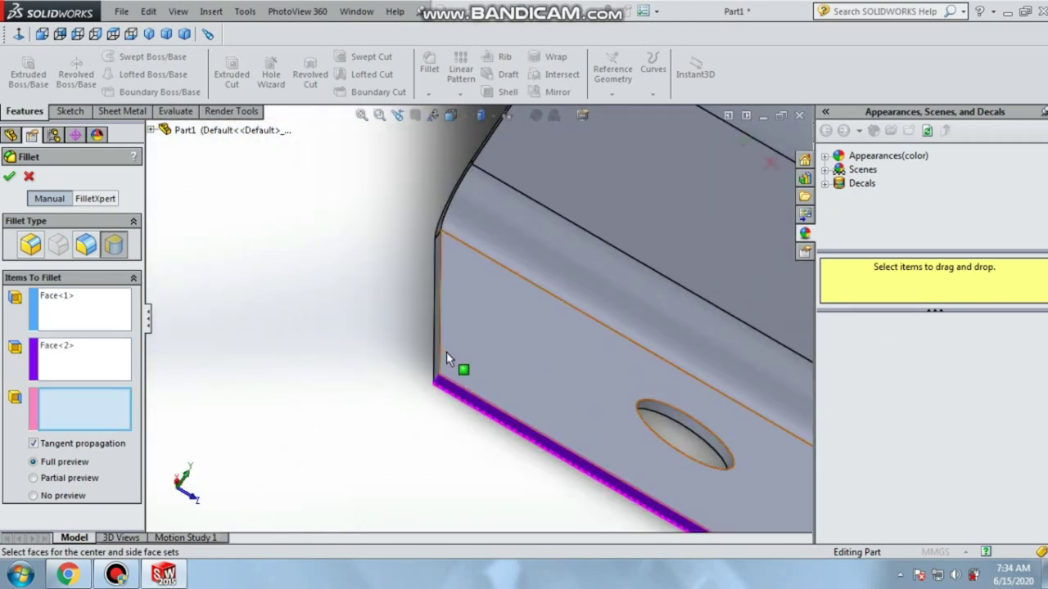
scroll(434, 352, down, 2)
click(434, 352)
scroll(403, 320, up, 3)
click(9, 176)
Step: Orbit the part to bring the other tab end into view
scroll(421, 344, up, 3)
scroll(573, 270, up, 2)
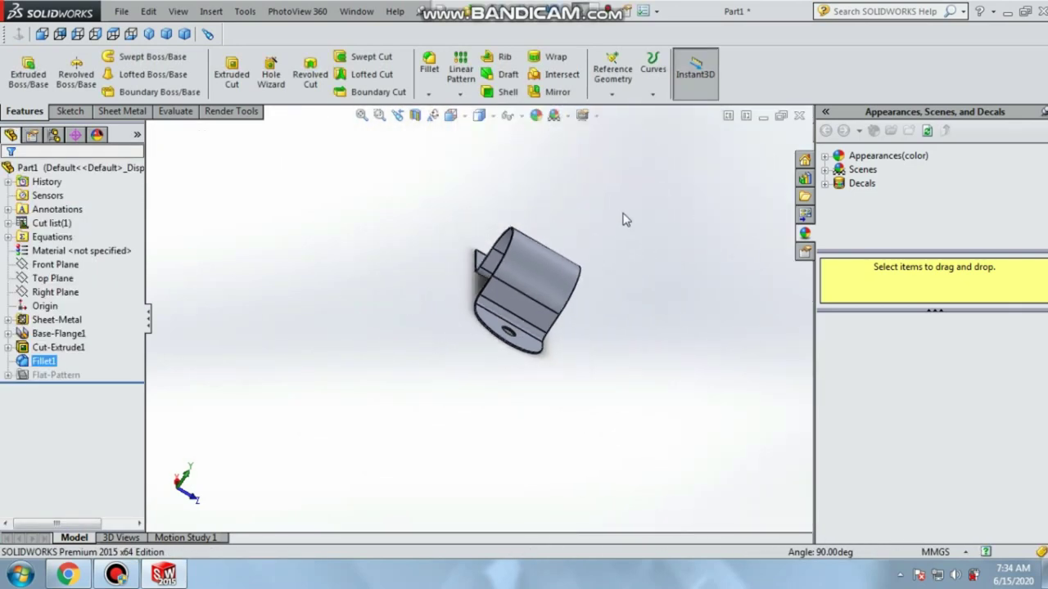
right_click(622, 219)
click(835, 335)
mouse_move(703, 295)
mouse_down()
mouse_move(662, 292)
mouse_move(581, 341)
mouse_up()
scroll(580, 342, down, 5)
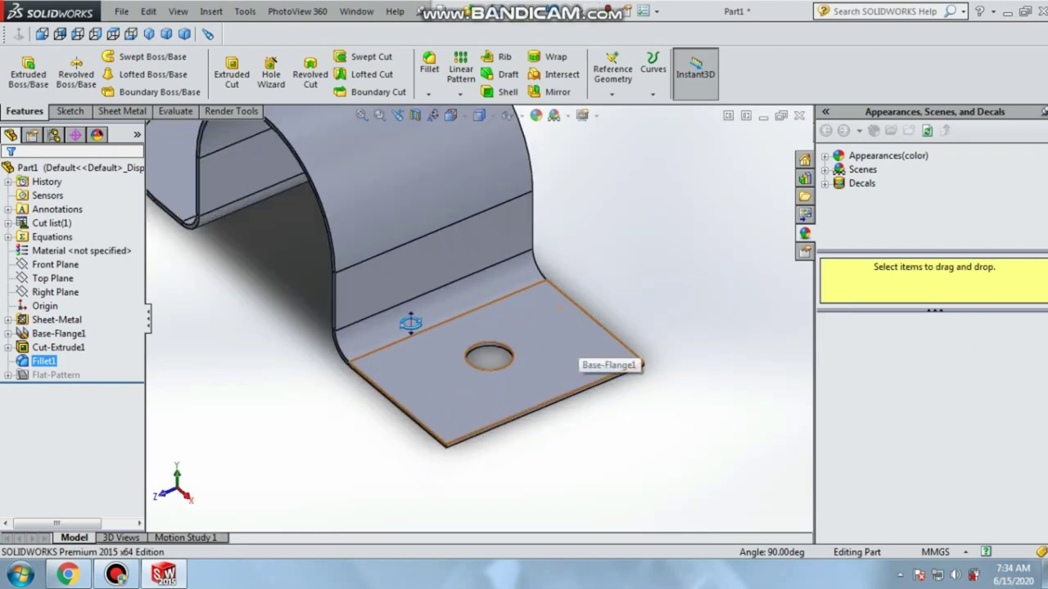
Step: Start a full-round fillet on the other tab, picking its first side face and end face as center
click(425, 95)
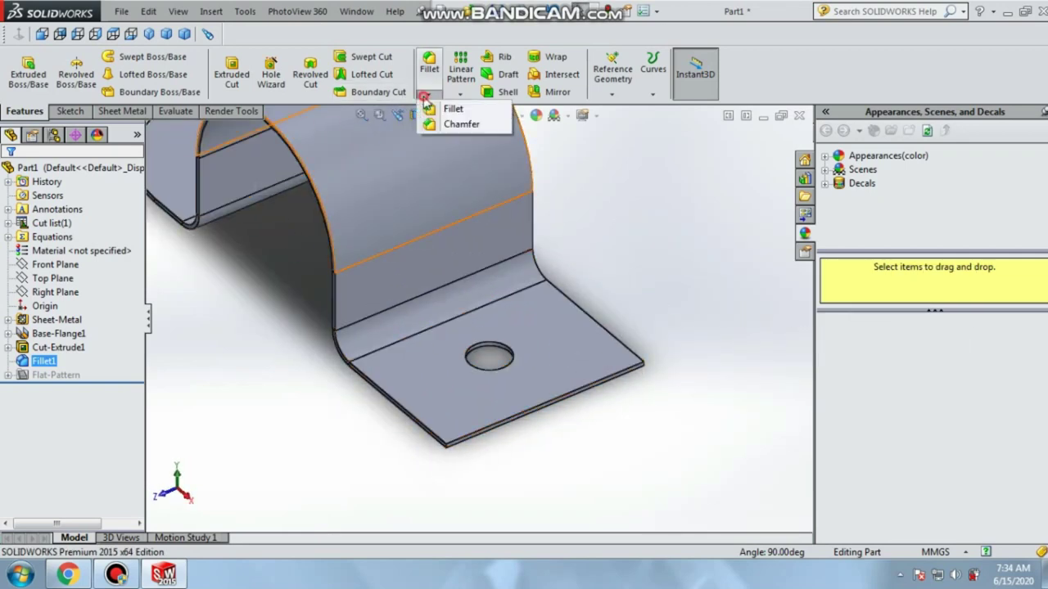
click(453, 108)
scroll(376, 381, down, 3)
scroll(418, 407, down, 3)
click(460, 359)
scroll(496, 398, up, 2)
scroll(497, 398, up, 2)
click(98, 352)
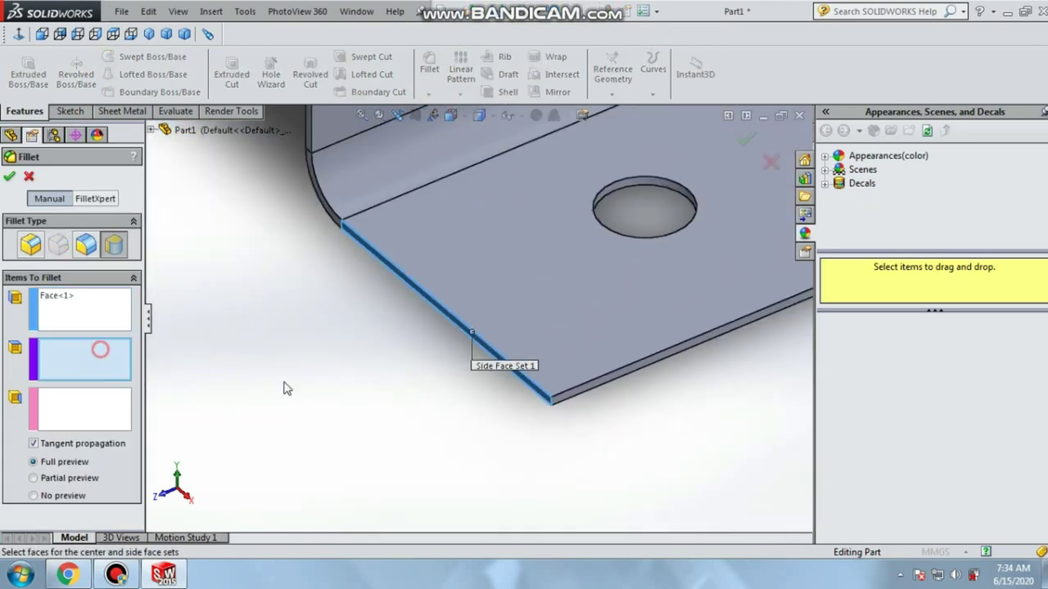
scroll(581, 386, down, 3)
scroll(568, 365, down, 2)
click(556, 348)
Step: Pick the tab's opposite side face and confirm the full-round fillet as Fillet2
scroll(560, 352, up, 2)
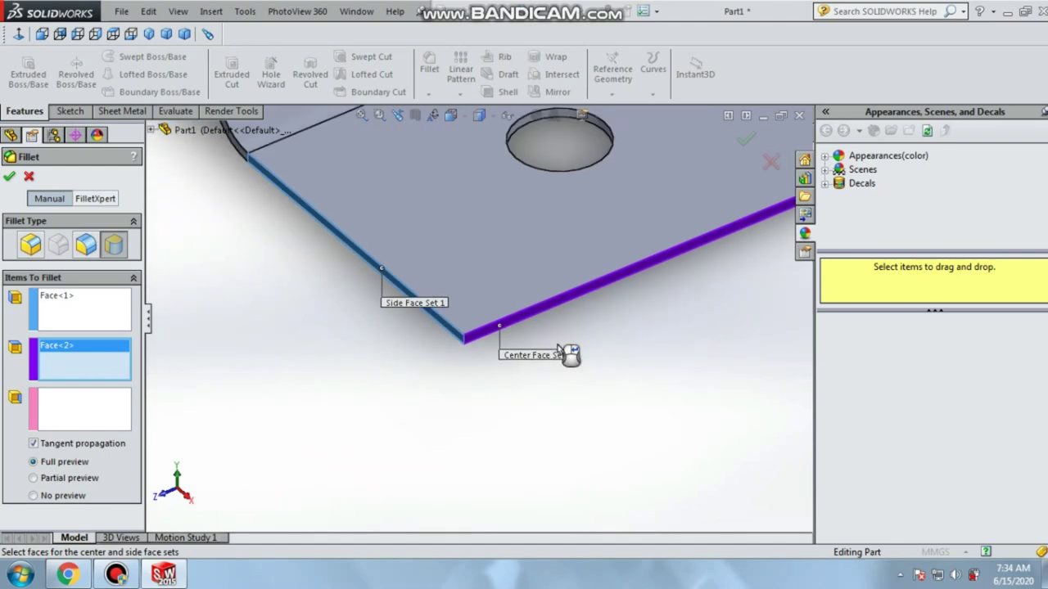
scroll(577, 315, up, 2)
scroll(565, 246, up, 1)
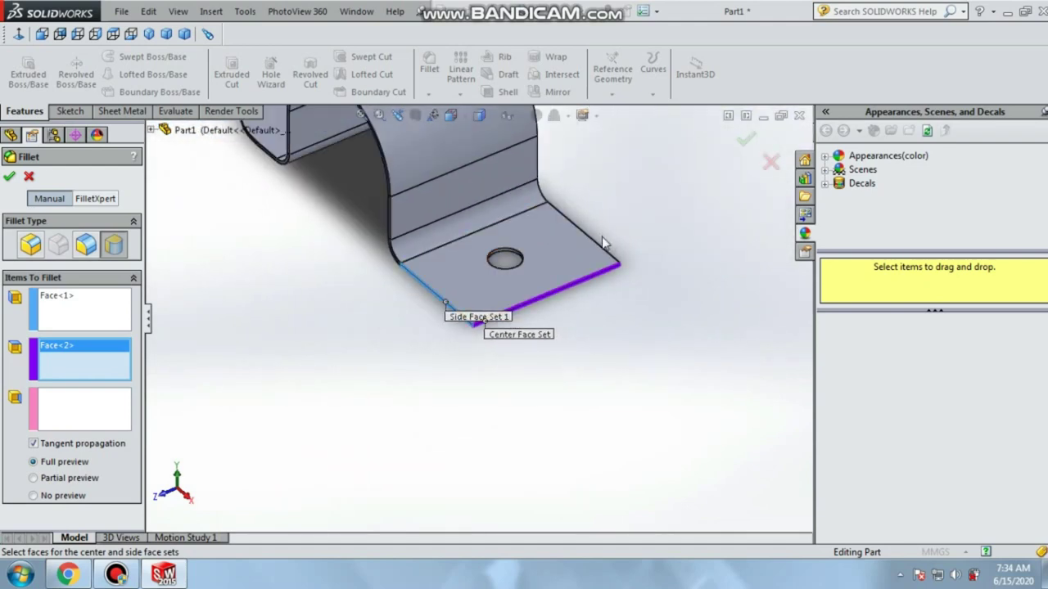
middle_drag(602, 236, 506, 307)
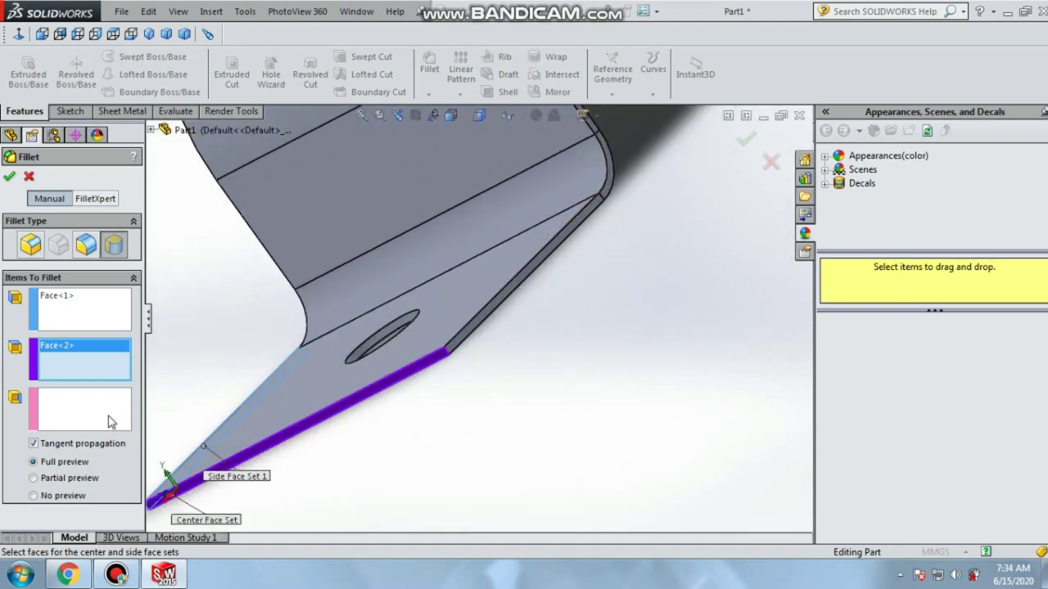
click(111, 421)
scroll(475, 344, down, 3)
click(460, 350)
scroll(482, 327, up, 3)
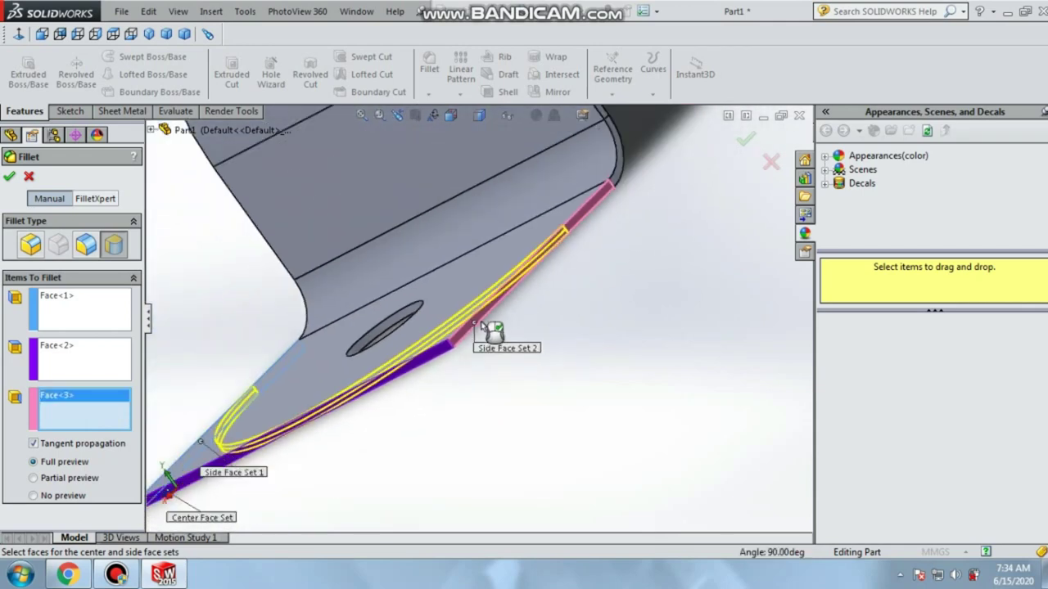
scroll(484, 328, up, 2)
click(741, 150)
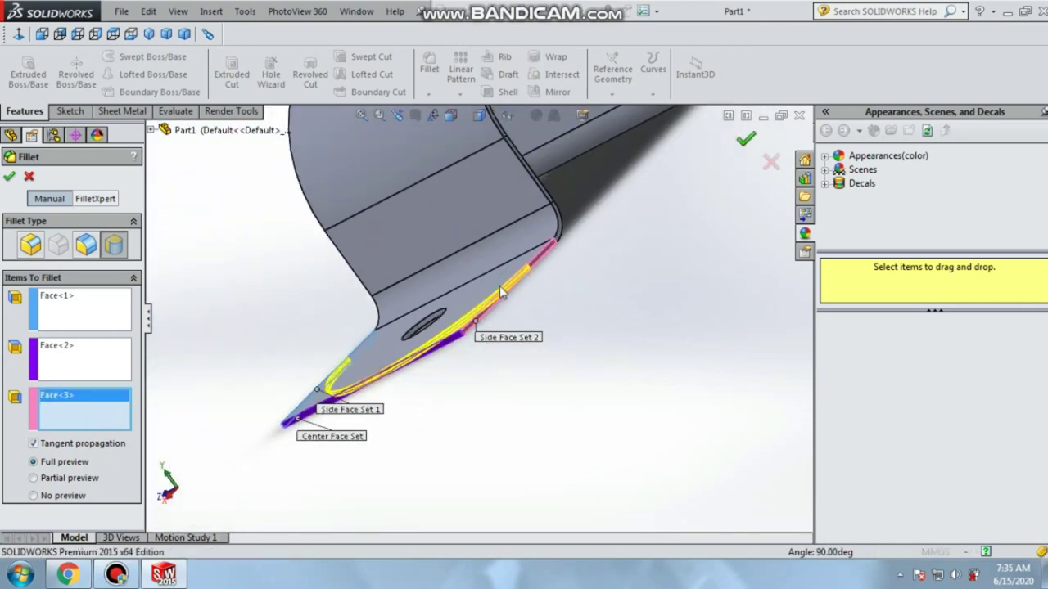
scroll(504, 295, up, 4)
scroll(503, 293, up, 3)
right_click(558, 246)
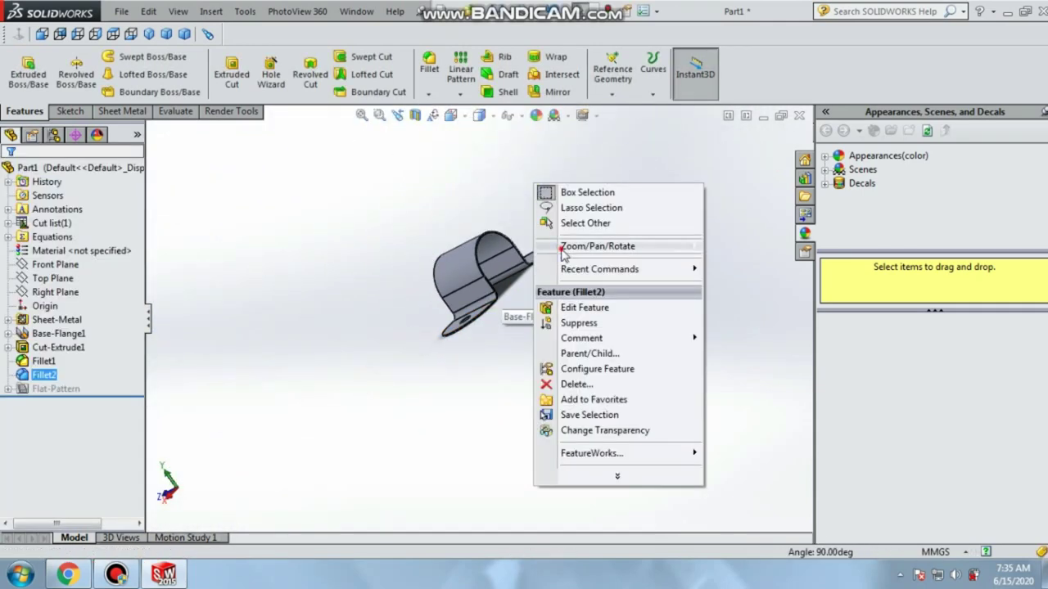
Step: Round one flange face's edges with a 0.5 mm constant-radius fillet, creating Fillet3
click(758, 304)
mouse_move(579, 257)
mouse_down()
mouse_move(535, 381)
mouse_move(483, 369)
mouse_move(551, 212)
mouse_move(502, 289)
mouse_up()
scroll(495, 293, down, 3)
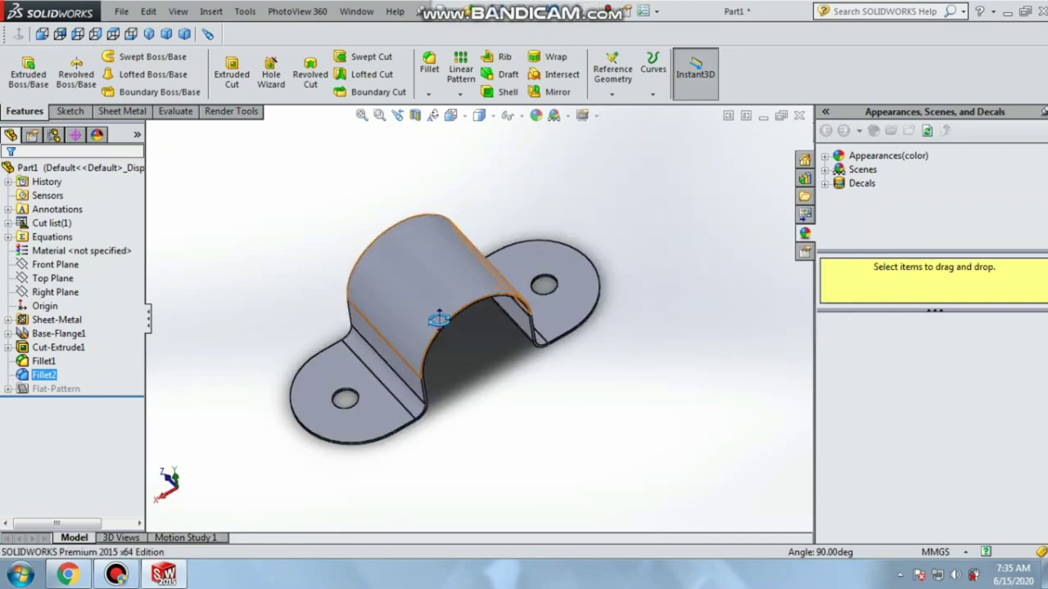
click(431, 96)
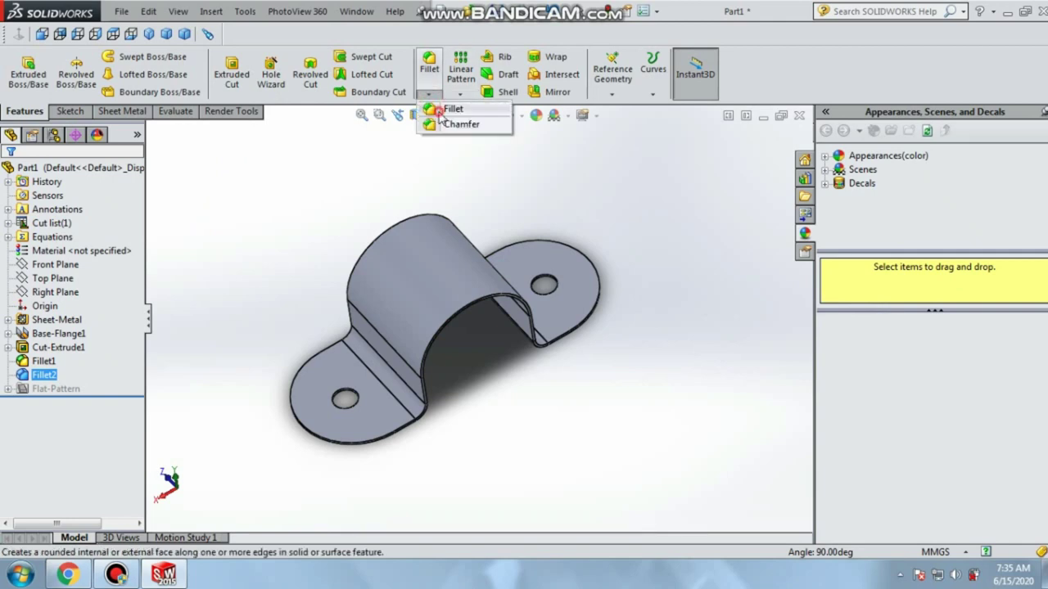
click(448, 106)
click(30, 239)
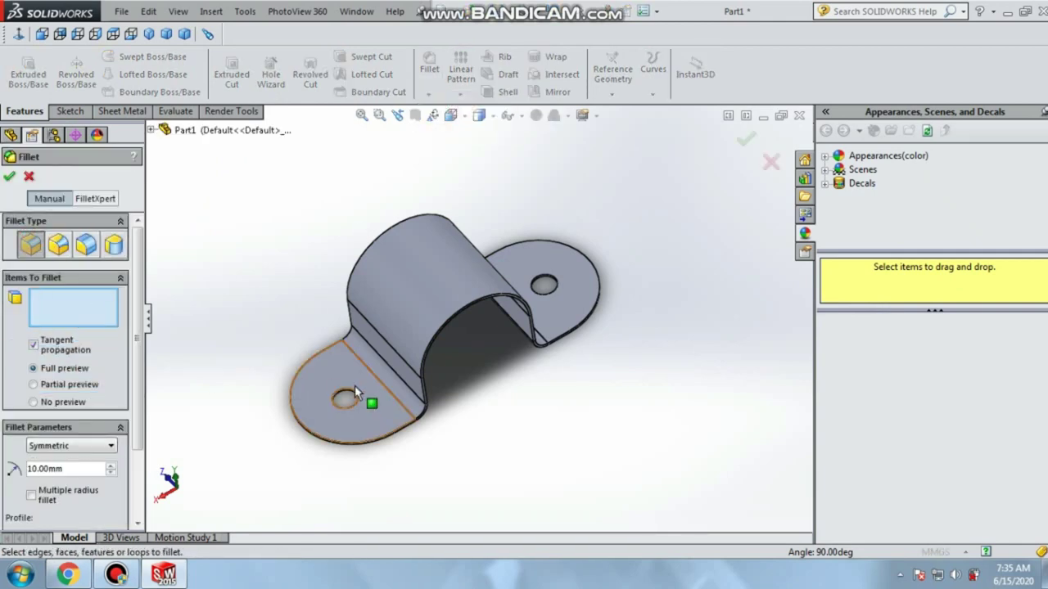
click(368, 374)
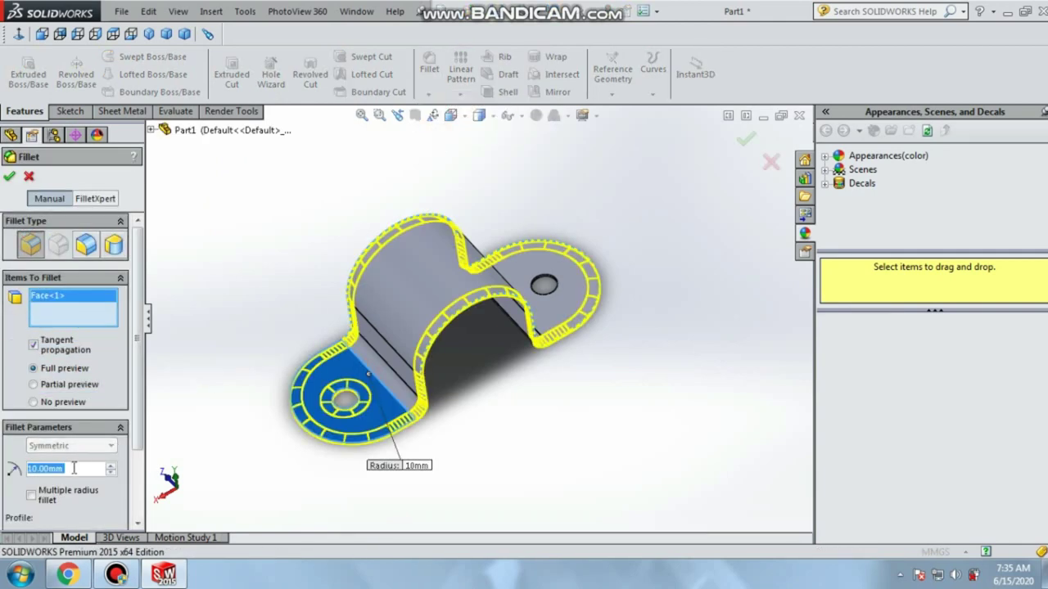
text(0.5)
key(Return)
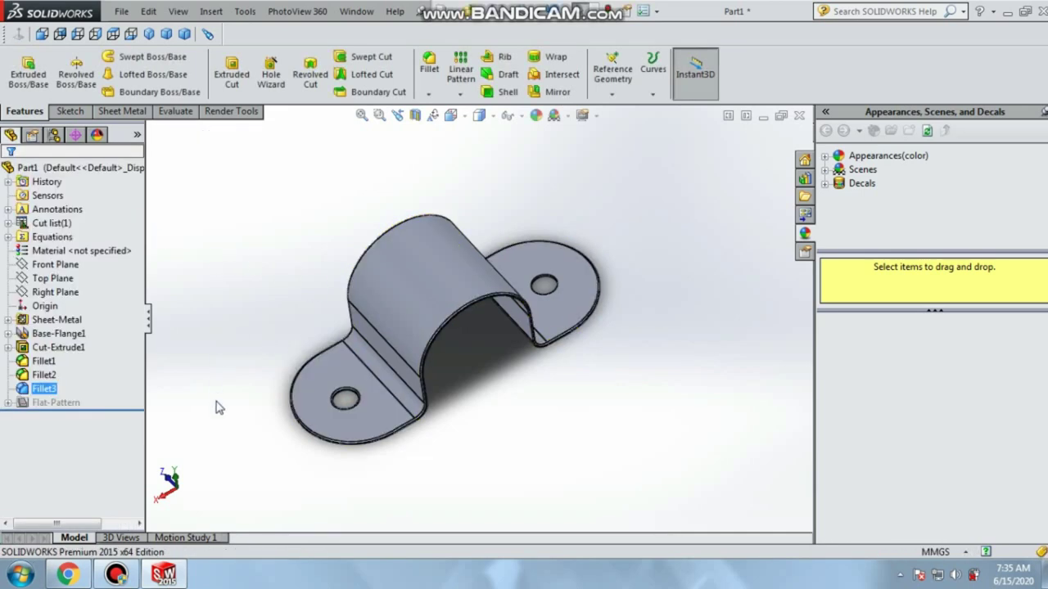
Step: Edit Fillet3 to include the second flange face at 0.5 mm
right_click(45, 388)
click(394, 320)
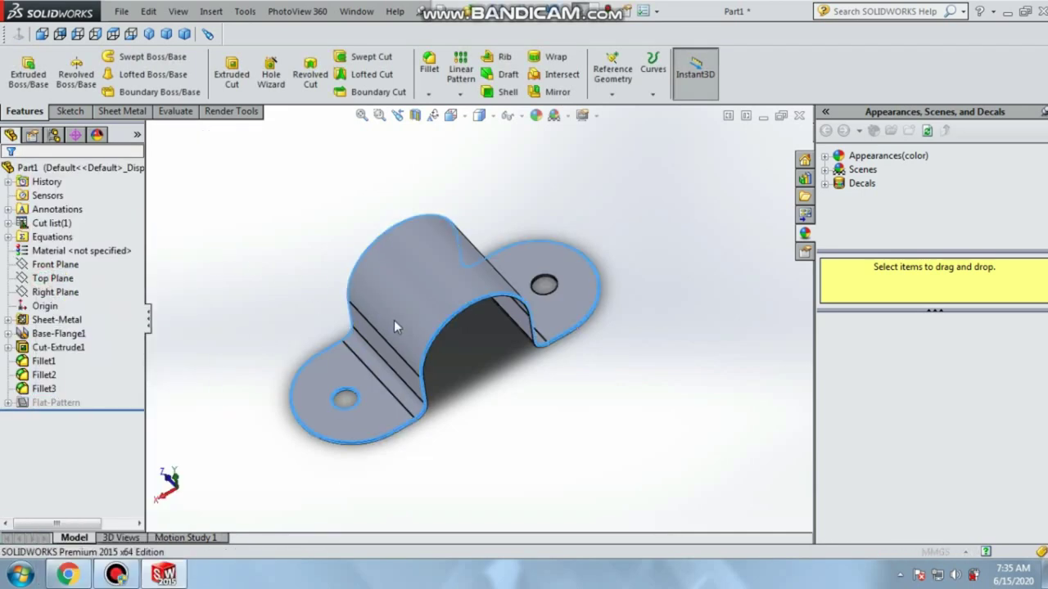
click(545, 298)
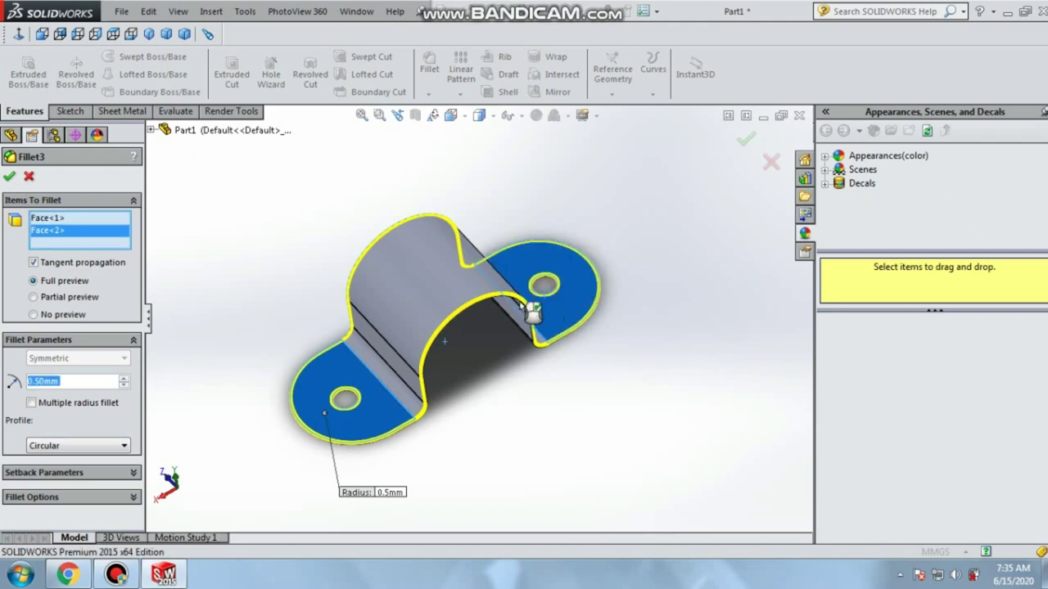
click(9, 177)
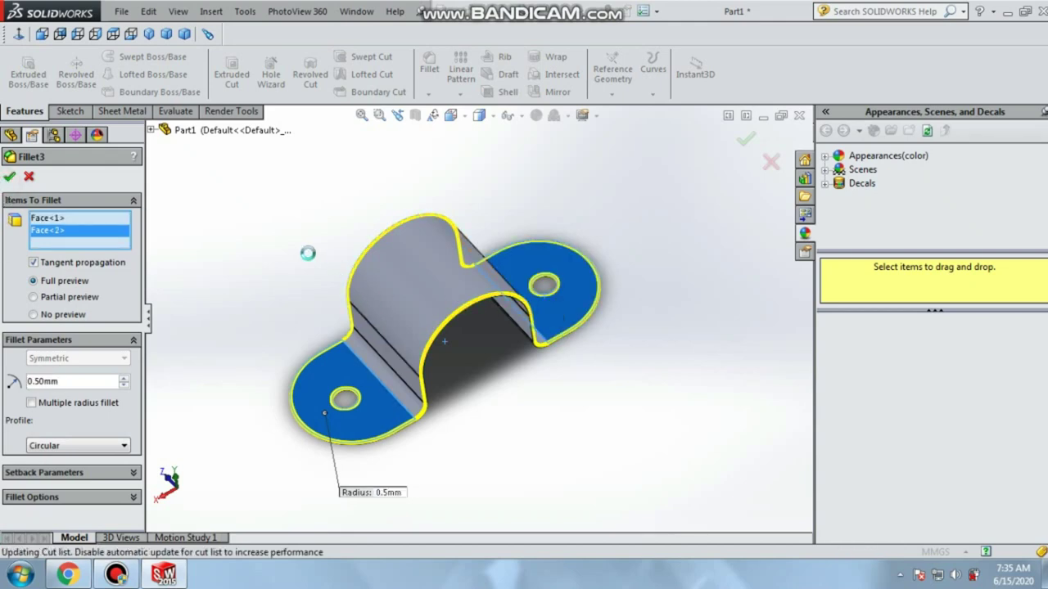
Step: Orbit the clamp slightly and turn on perspective view
right_click(354, 218)
click(375, 264)
mouse_move(375, 263)
mouse_down()
mouse_move(409, 271)
mouse_move(375, 292)
mouse_move(358, 393)
mouse_up()
click(596, 115)
click(622, 164)
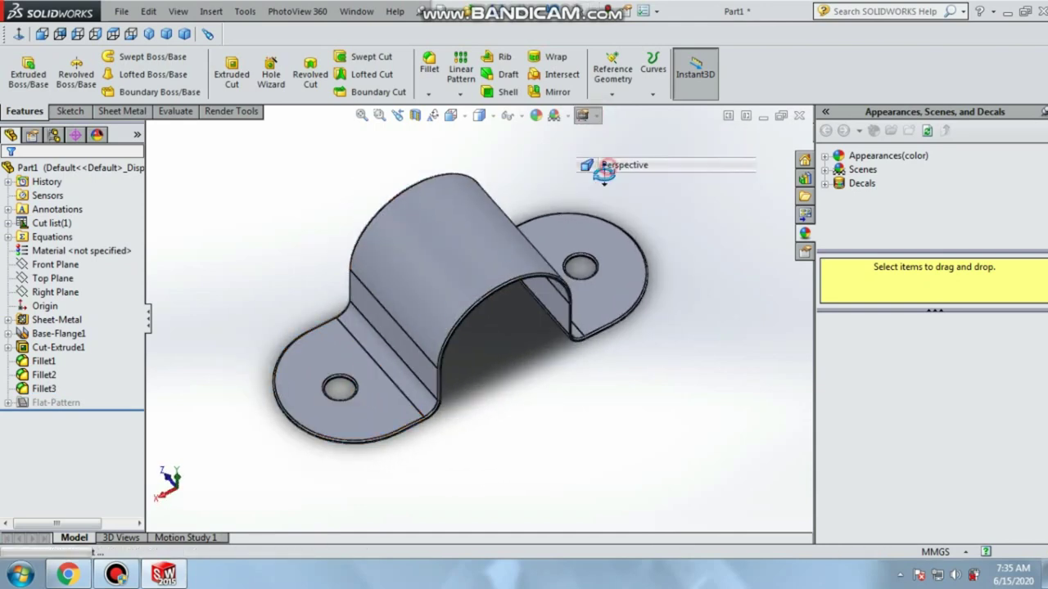
Step: Apply the Plain White scene and try a brushed nickel metal appearance on the clamp
click(556, 116)
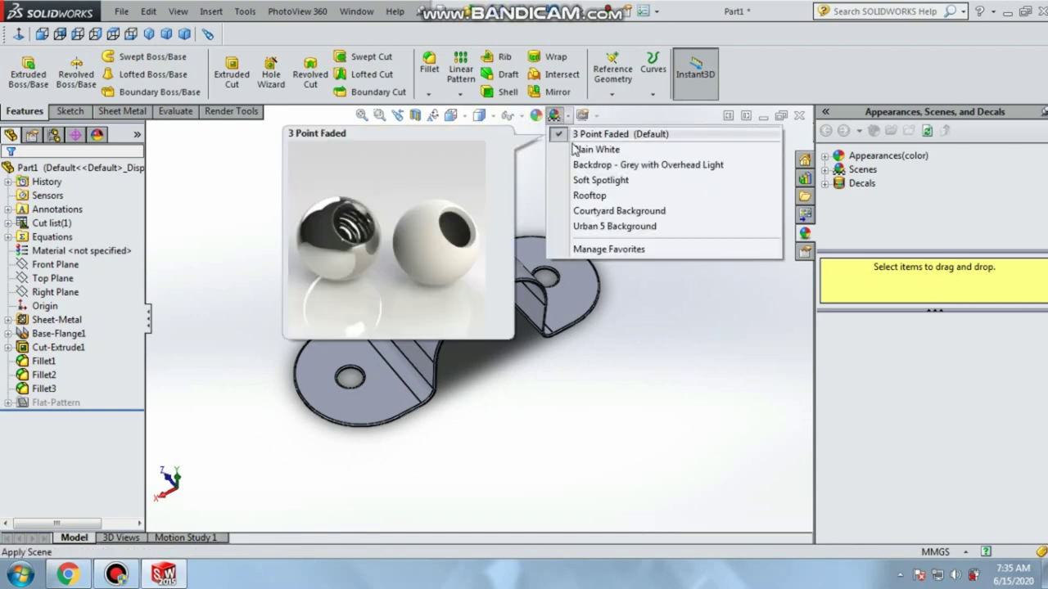
click(581, 149)
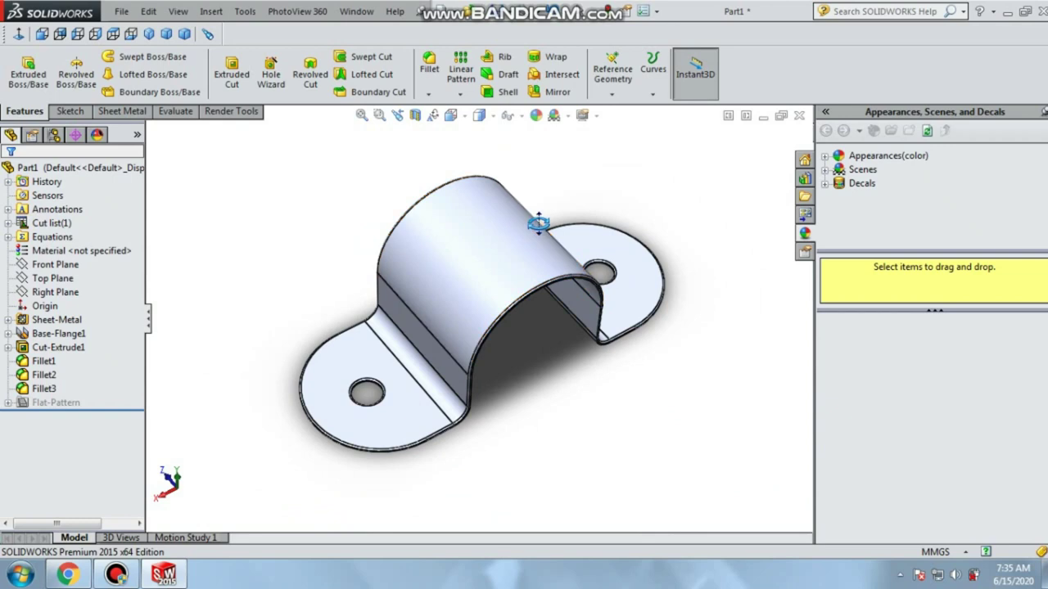
click(826, 156)
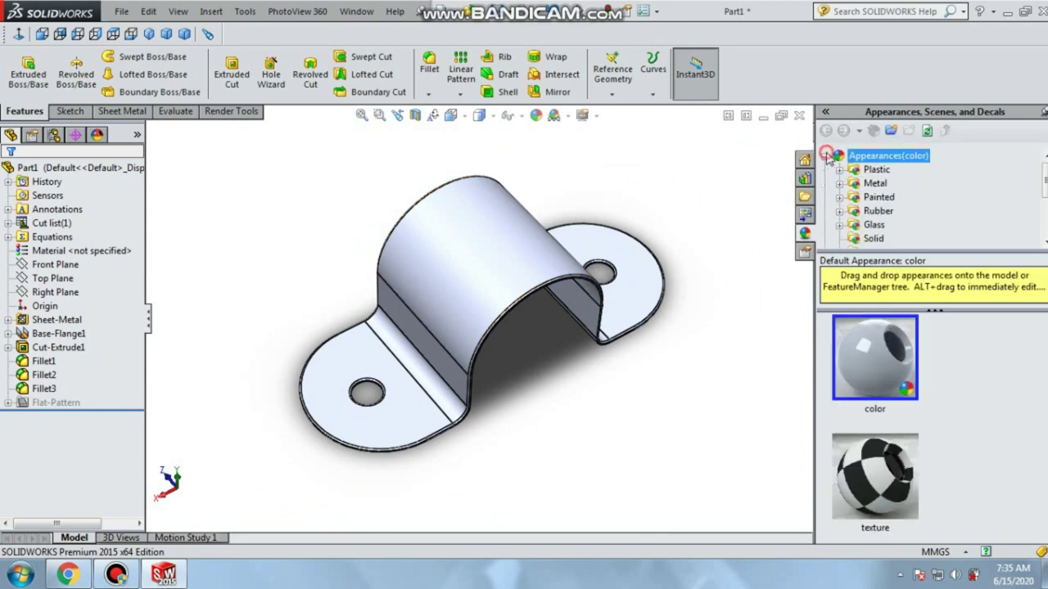
click(870, 184)
scroll(866, 379, down, 3)
scroll(869, 418, down, 3)
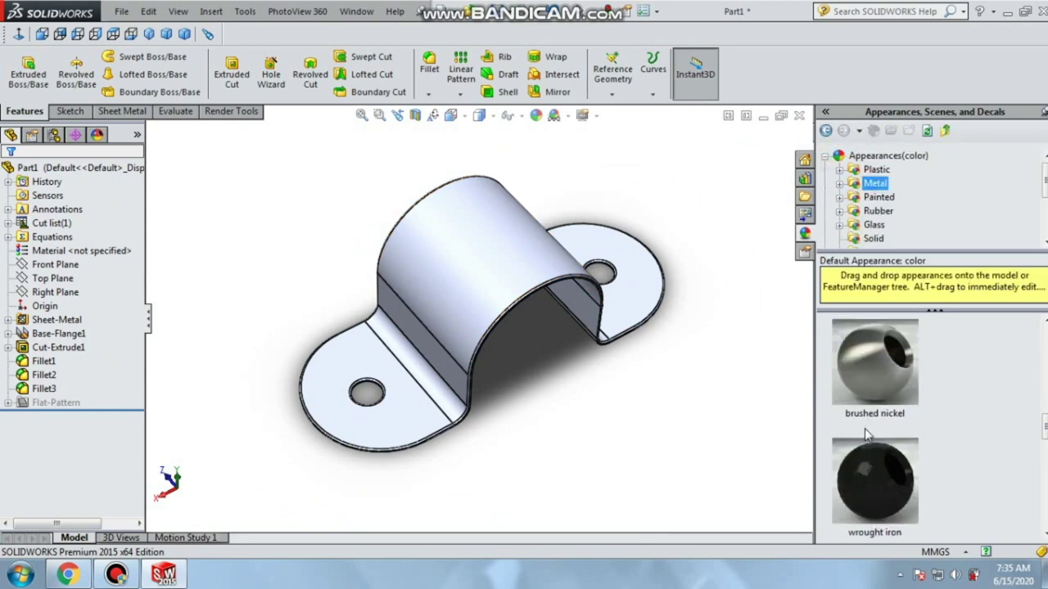
scroll(868, 393, up, 2)
scroll(868, 393, up, 1)
scroll(872, 409, down, 1)
scroll(877, 421, down, 2)
double_click(874, 390)
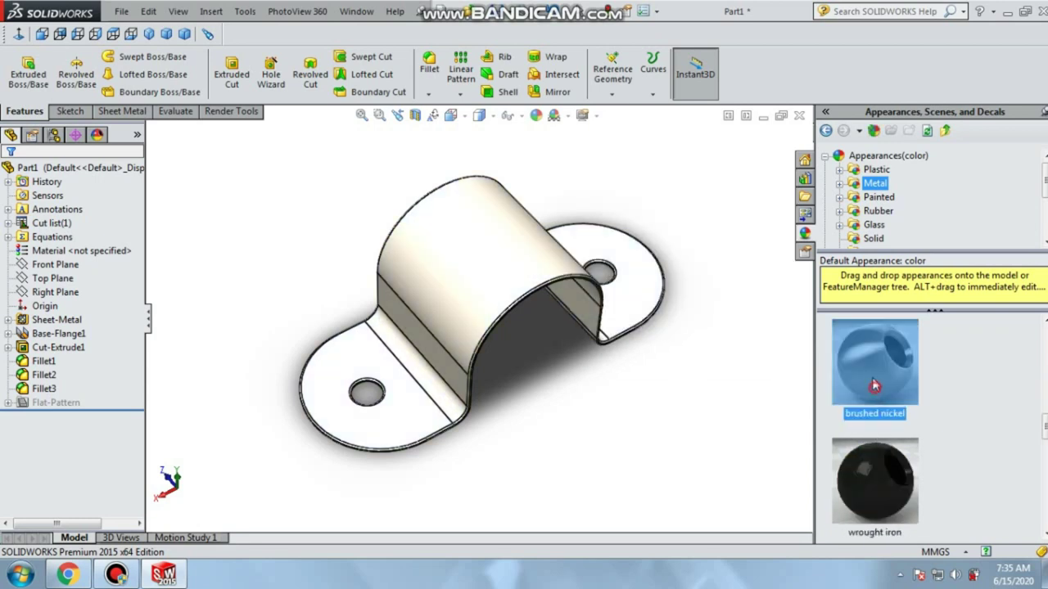
Step: Change the clamp's appearance to polished platinum and start a PhotoView 360 render preview
scroll(873, 368, up, 1)
scroll(878, 380, up, 2)
scroll(878, 381, up, 2)
scroll(880, 410, down, 2)
scroll(879, 422, down, 2)
scroll(880, 421, down, 1)
scroll(880, 419, up, 2)
scroll(877, 416, down, 2)
scroll(877, 422, down, 2)
scroll(879, 450, down, 1)
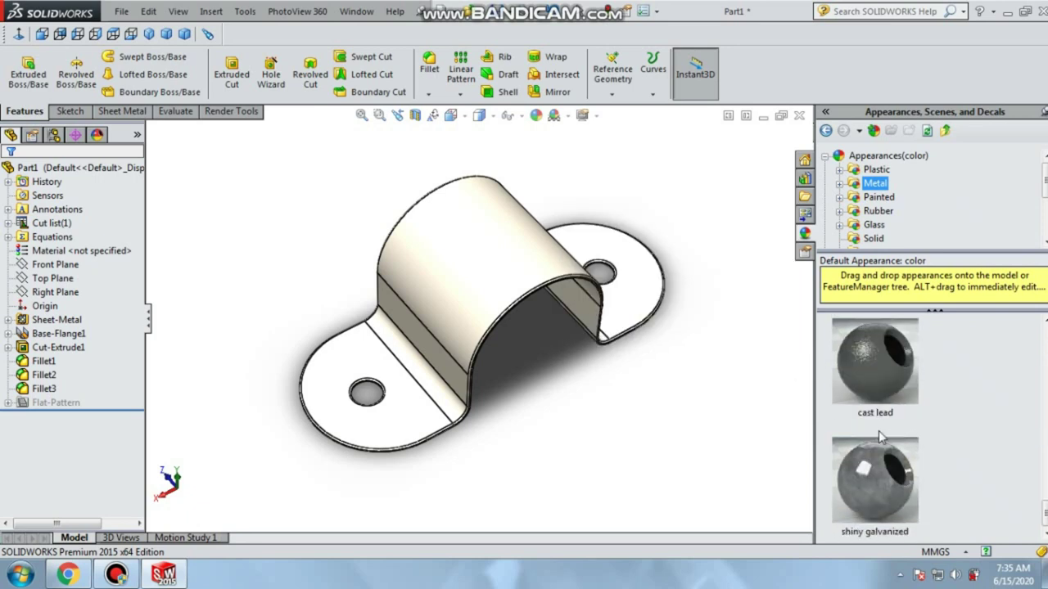
scroll(880, 399, up, 1)
click(883, 458)
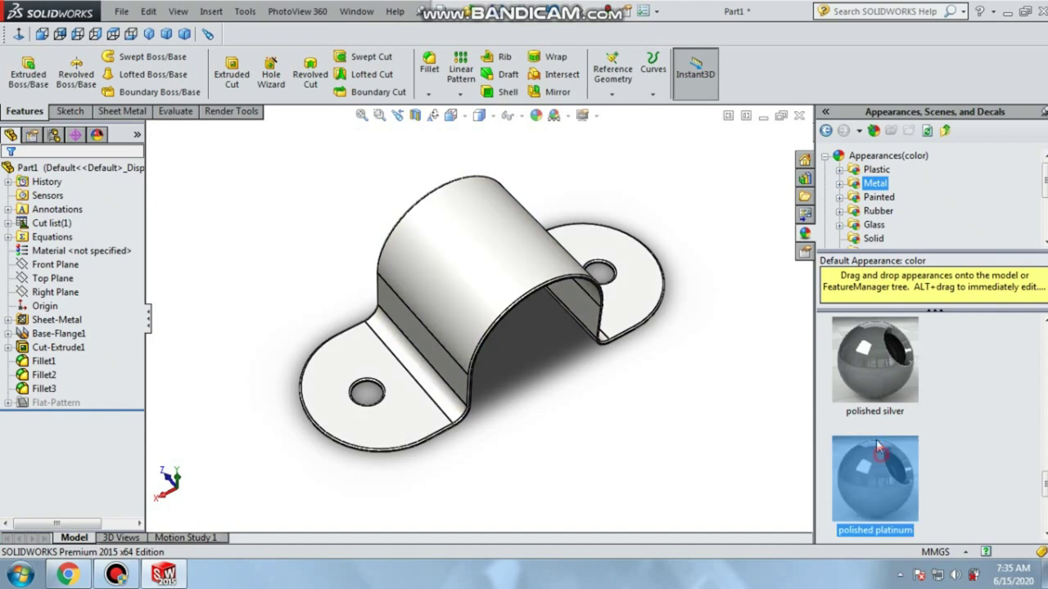
drag(875, 378, 490, 240)
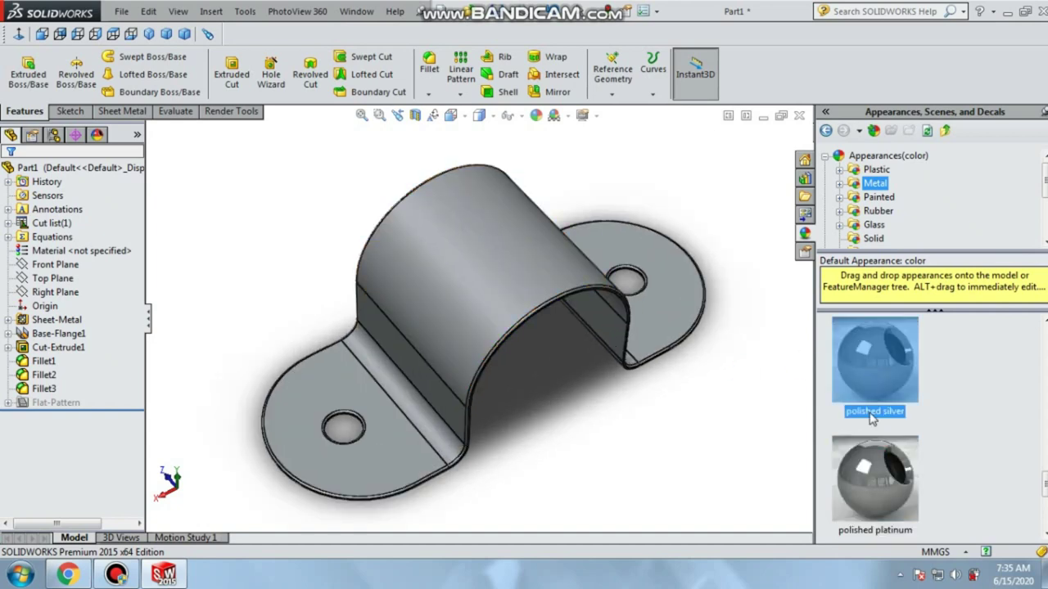
drag(876, 479, 419, 166)
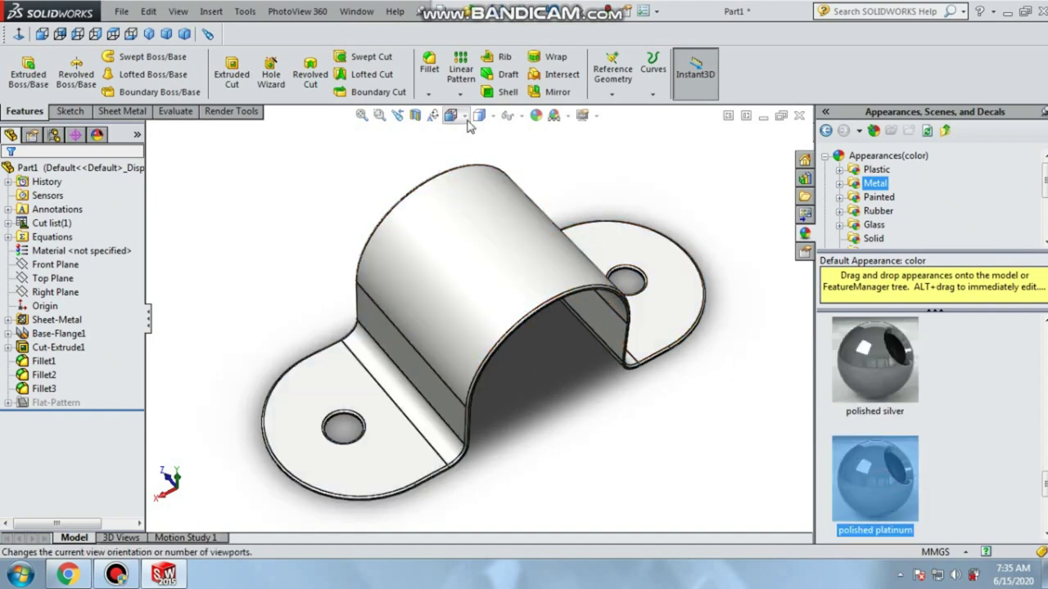
click(480, 116)
click(481, 232)
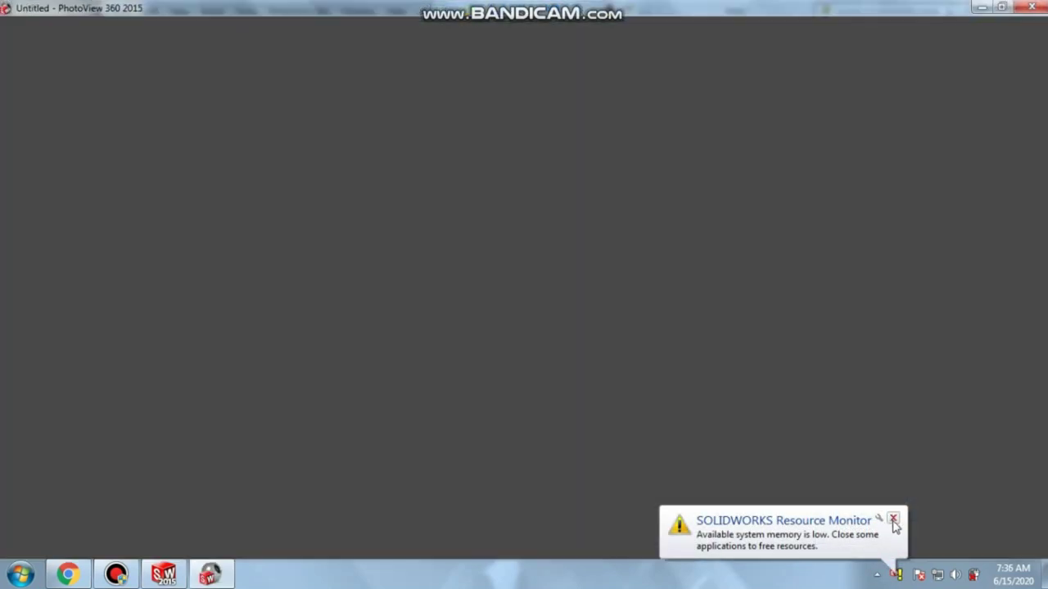
Step: Dismiss the low memory warning and review the PhotoView 360 rendered preview
click(892, 519)
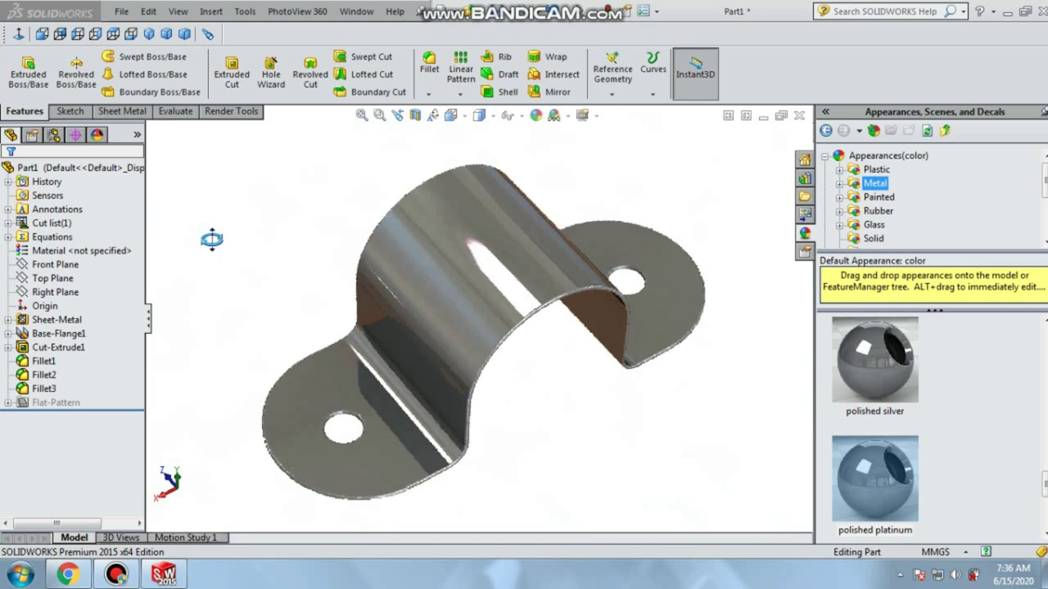
middle_drag(442, 138, 442, 139)
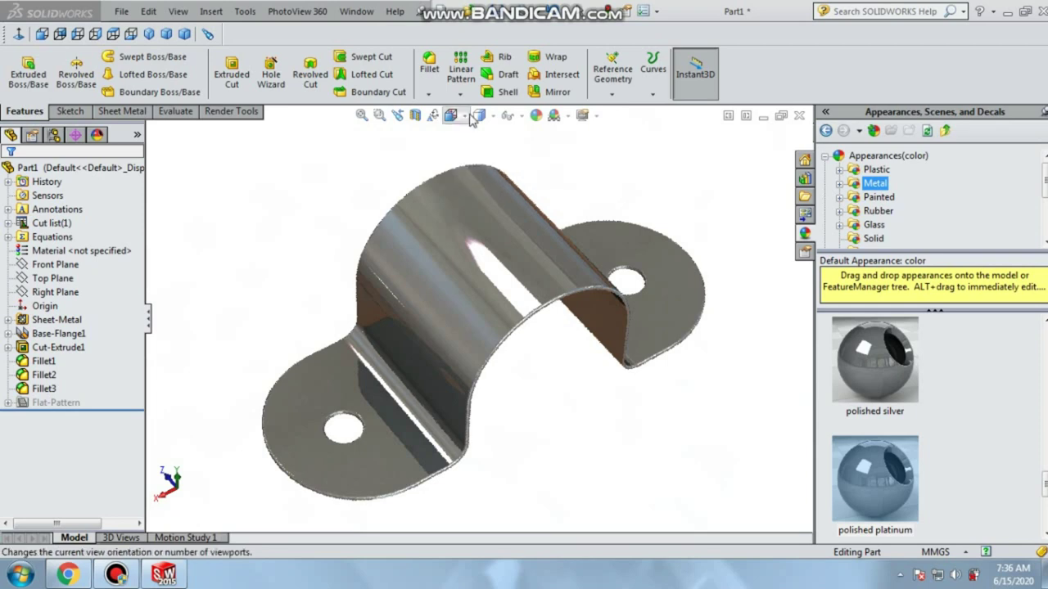
click(450, 116)
click(480, 117)
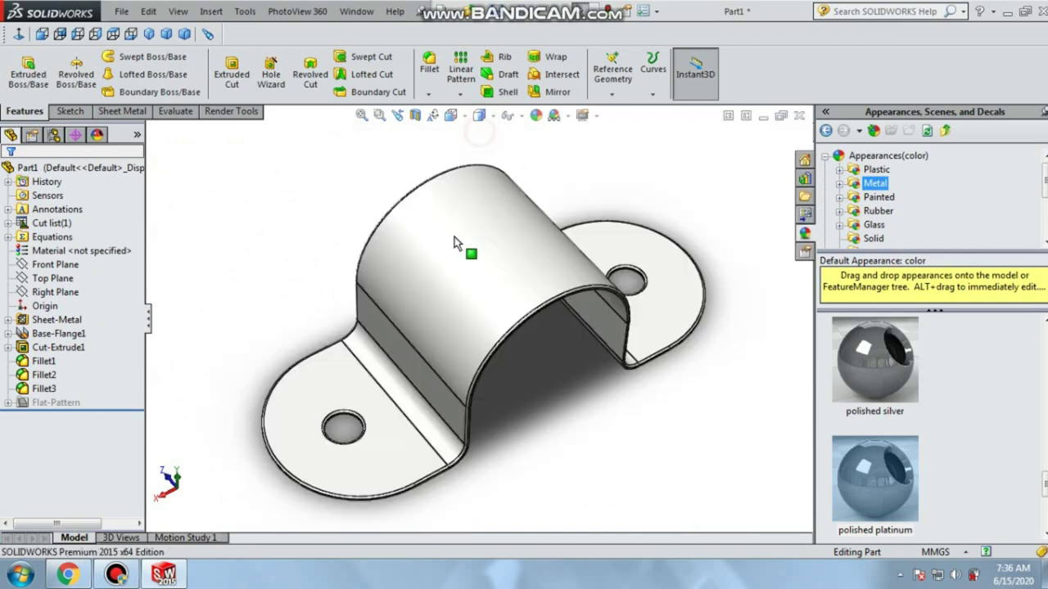
Step: Switch the clamp to Shaded display without edge lines and stop the screen recording
right_click(422, 147)
click(451, 201)
mouse_move(451, 200)
mouse_down()
mouse_move(406, 155)
mouse_move(360, 164)
mouse_move(447, 99)
mouse_move(469, 256)
mouse_up()
mouse_move(503, 368)
mouse_down()
mouse_move(426, 227)
mouse_move(468, 374)
mouse_move(504, 409)
mouse_move(484, 424)
mouse_up()
scroll(484, 424, down, 3)
click(481, 152)
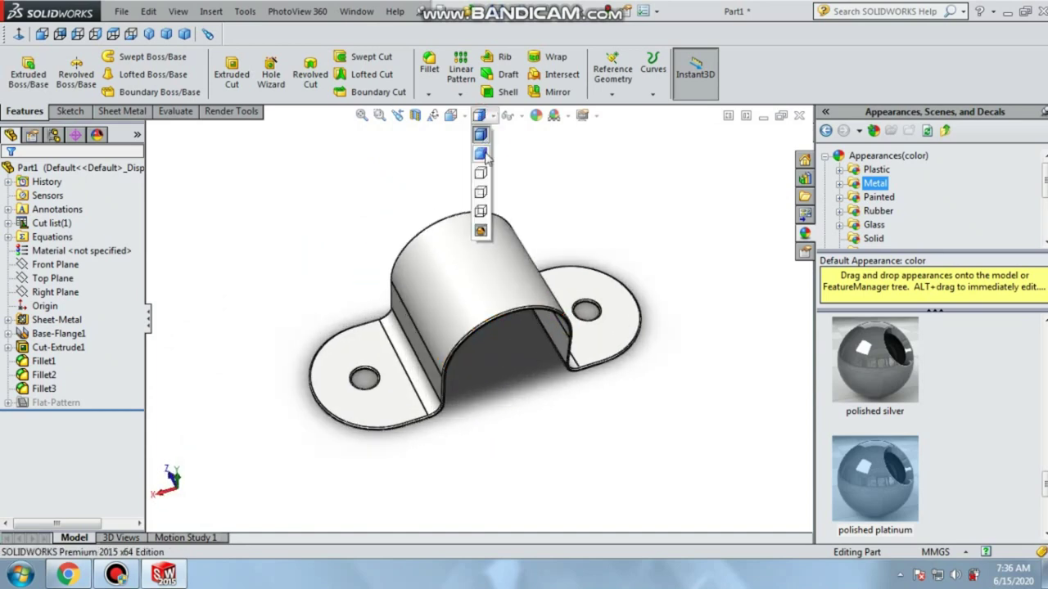
mouse_move(524, 377)
mouse_down()
mouse_move(558, 402)
mouse_move(543, 374)
mouse_move(378, 272)
mouse_up()
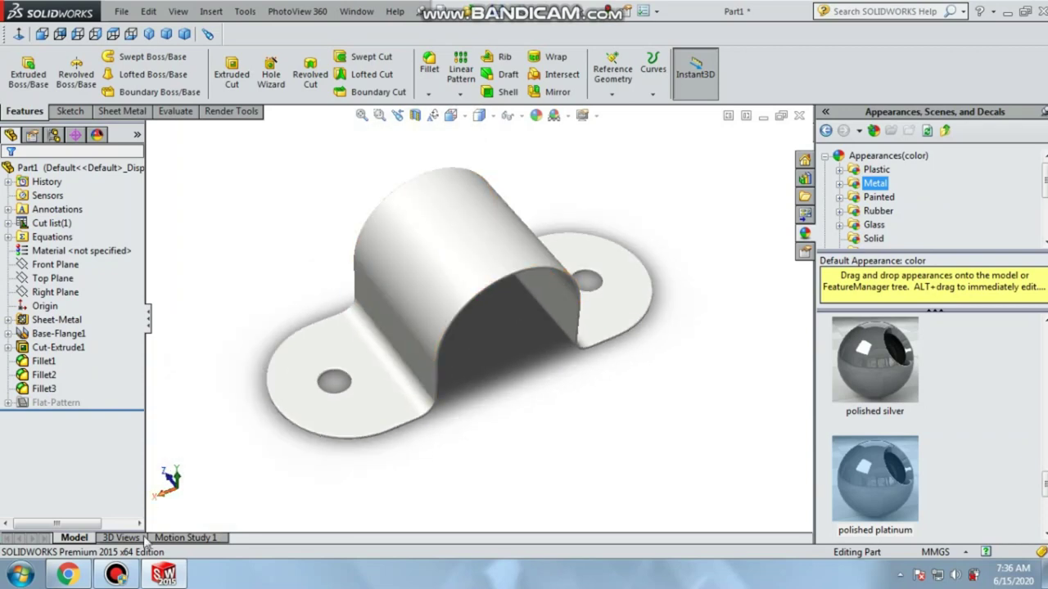
click(116, 575)
click(984, 498)
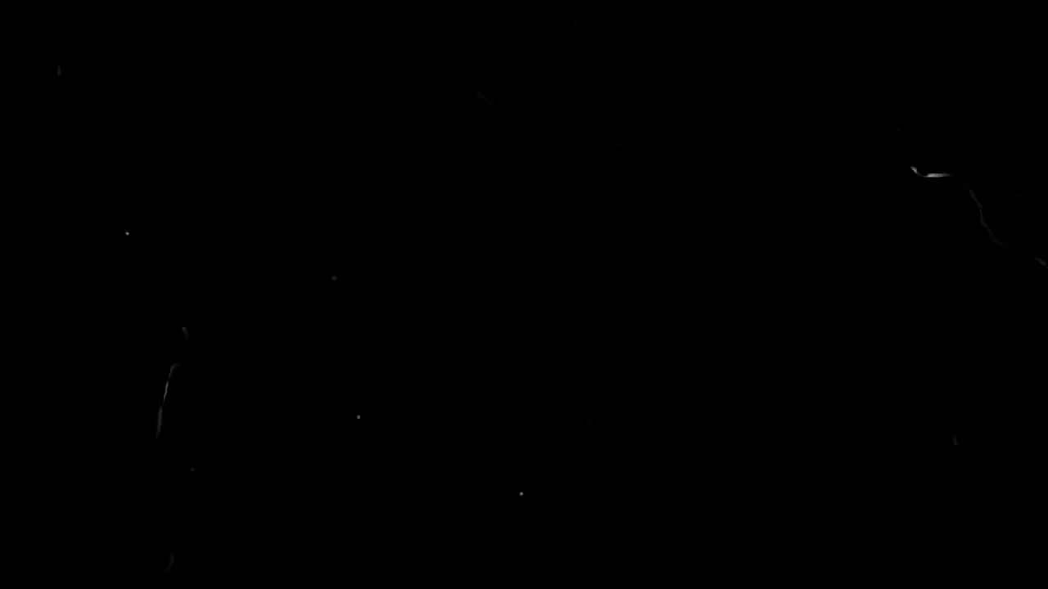